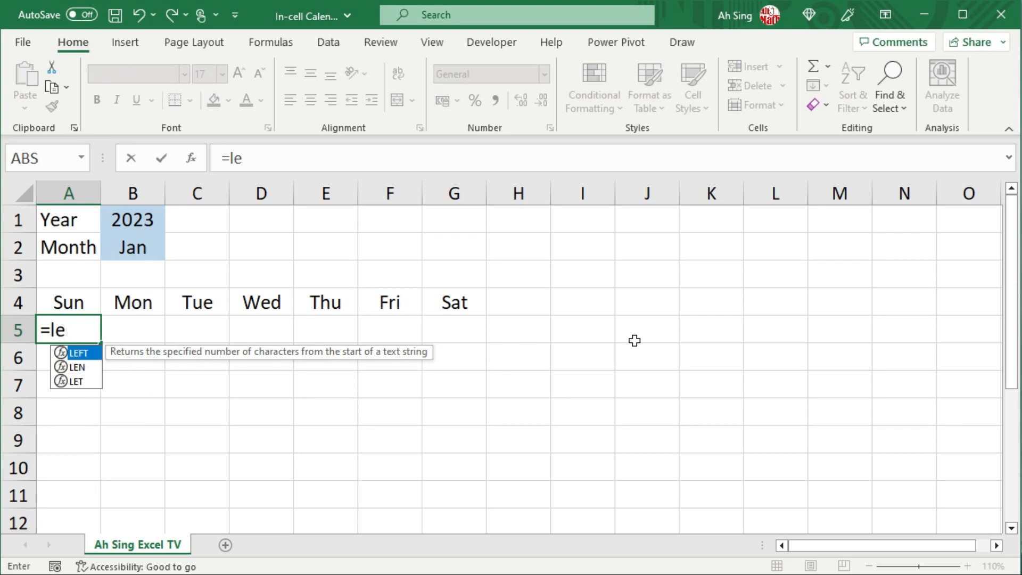
- In A5, start a LET formula that defines a as DATEVALUE("1 "&B2&" "&B1)
type("t(a")
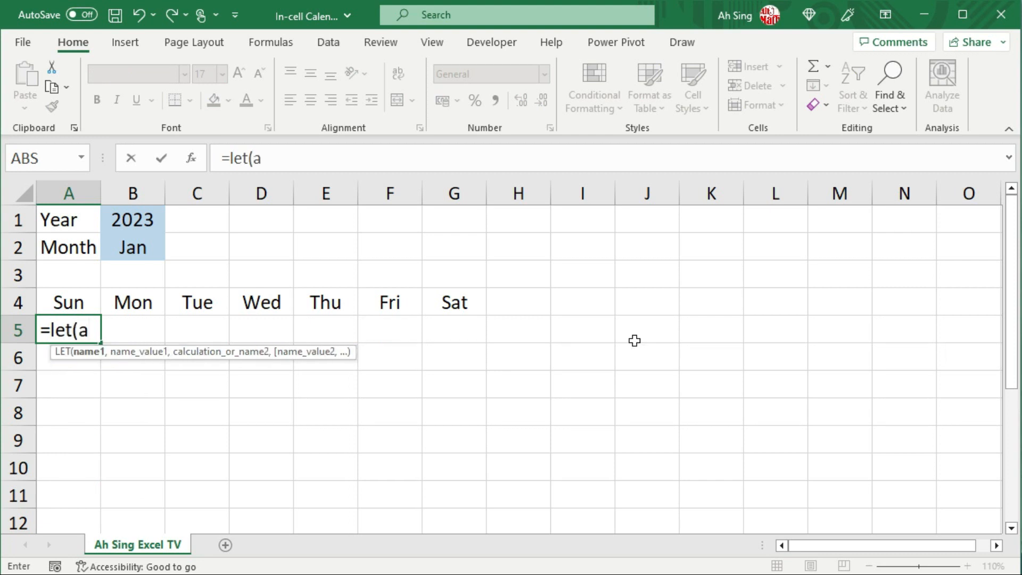
type(",")
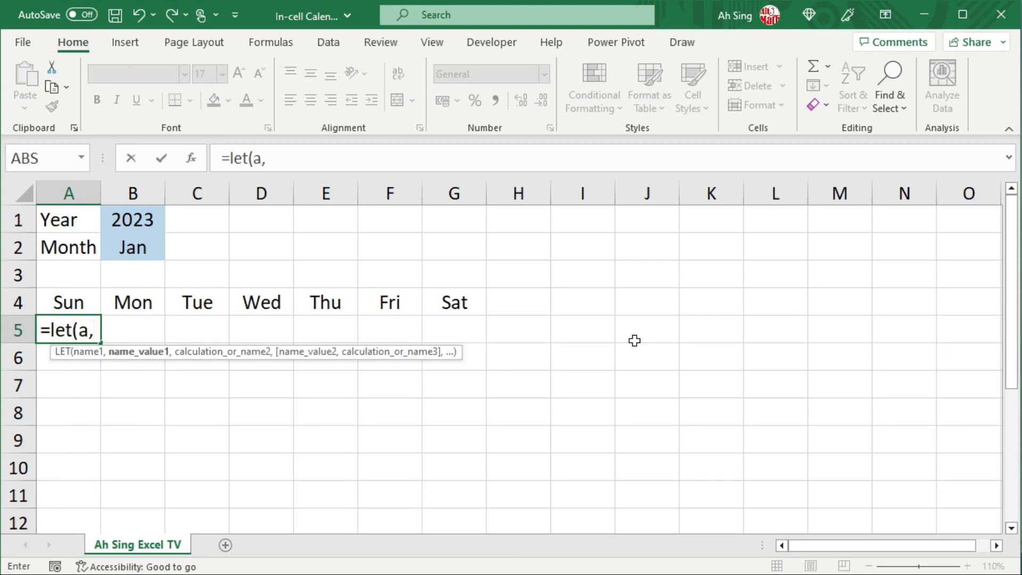
type("datev")
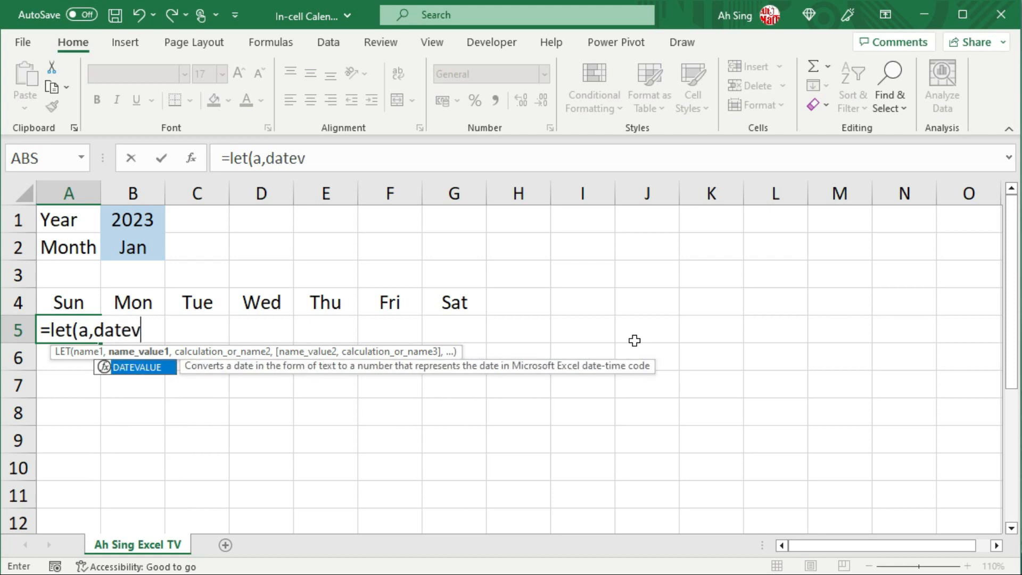
key("Tab")
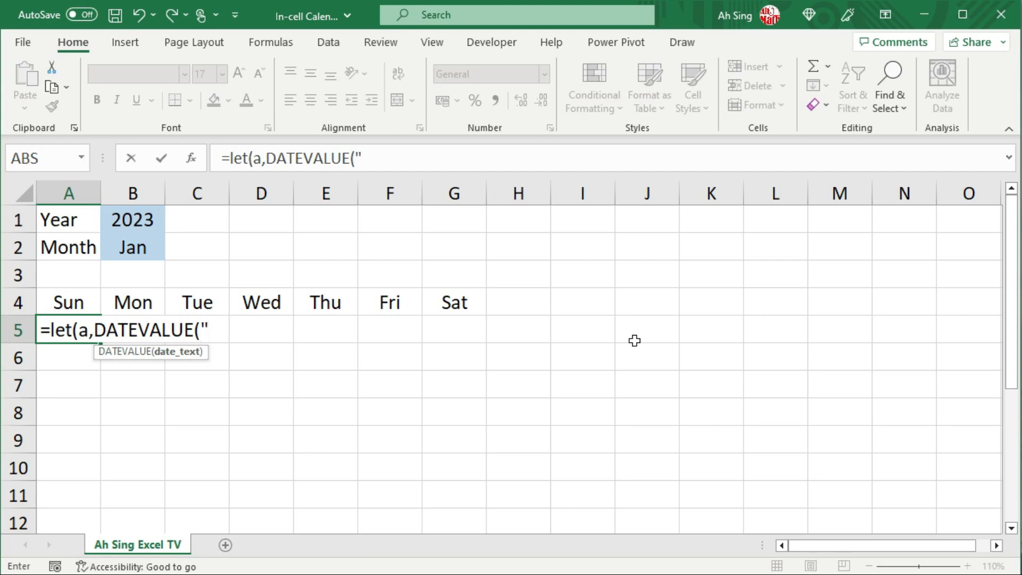
type("\"1")
type("\"&")
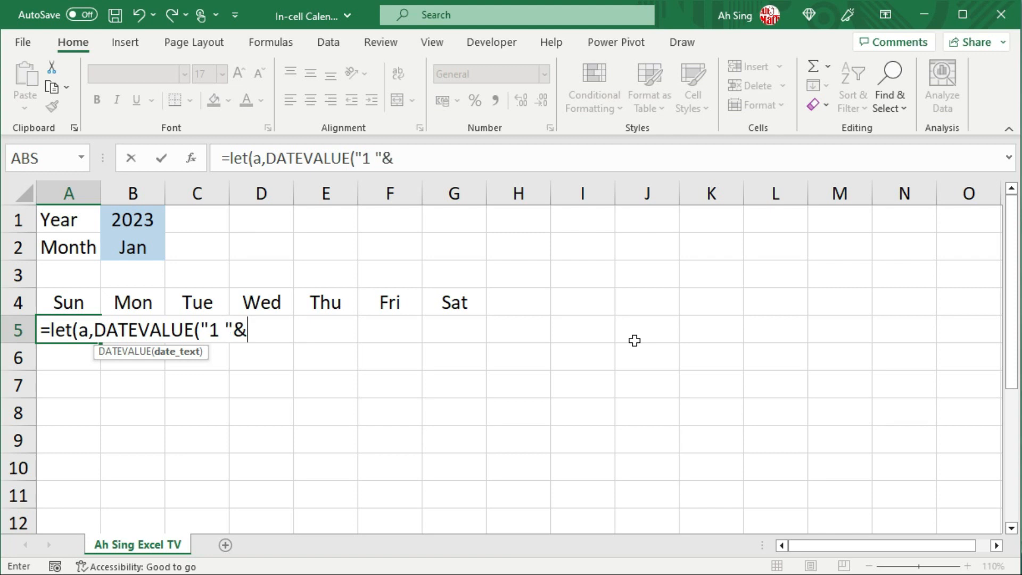
left_click(137, 245)
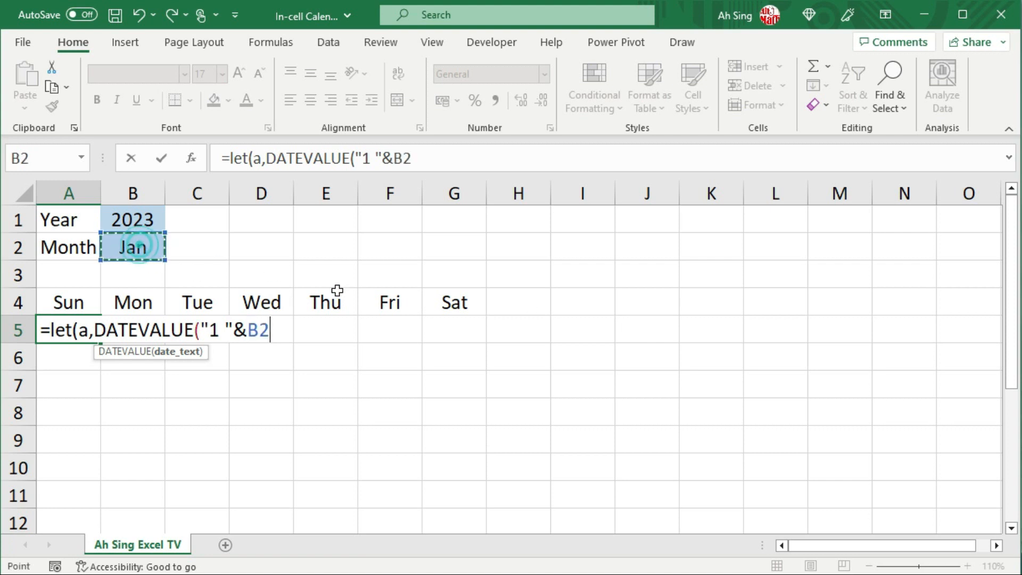
type("&")
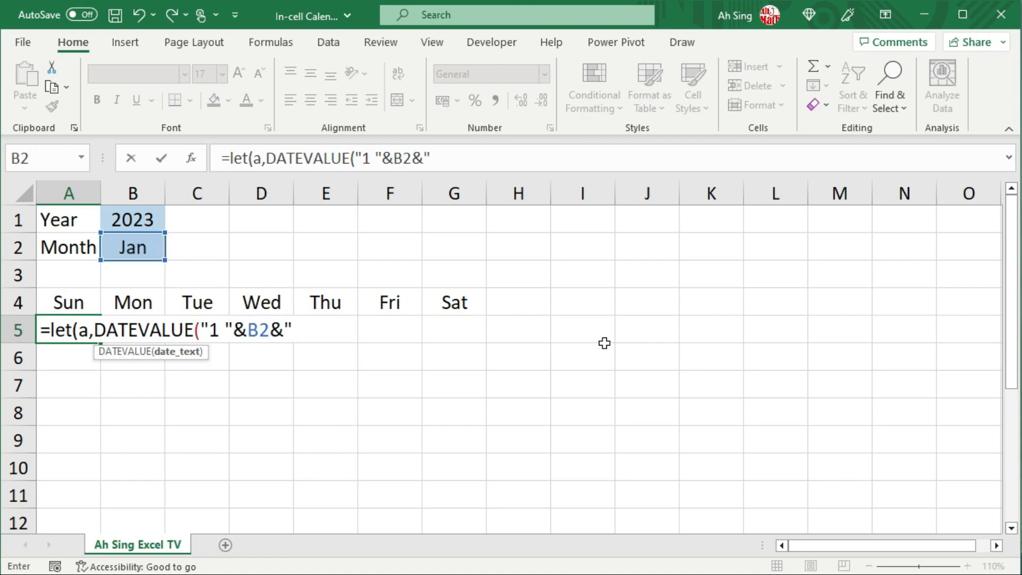
type("\" \"&")
left_click(143, 220)
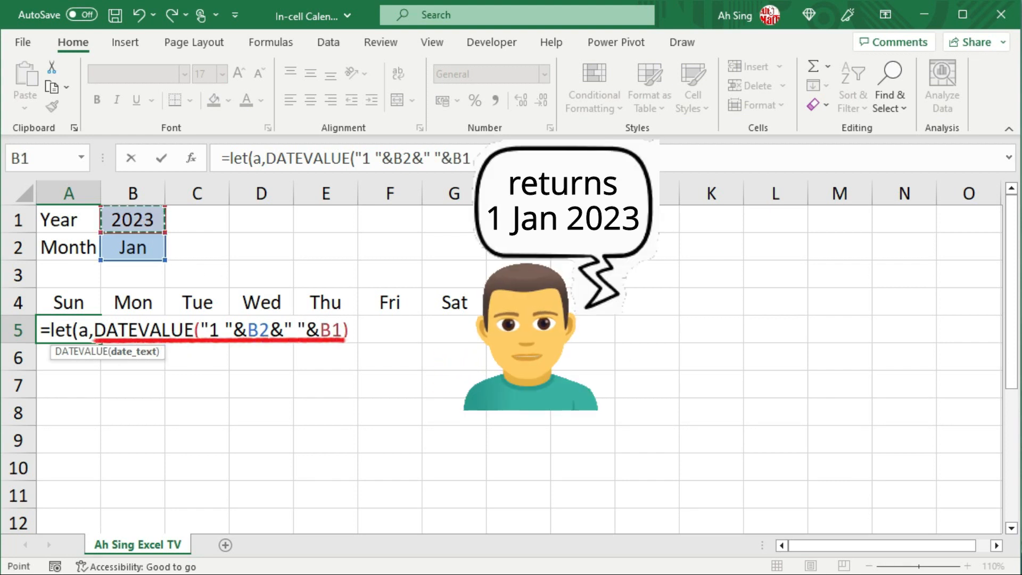
type("),")
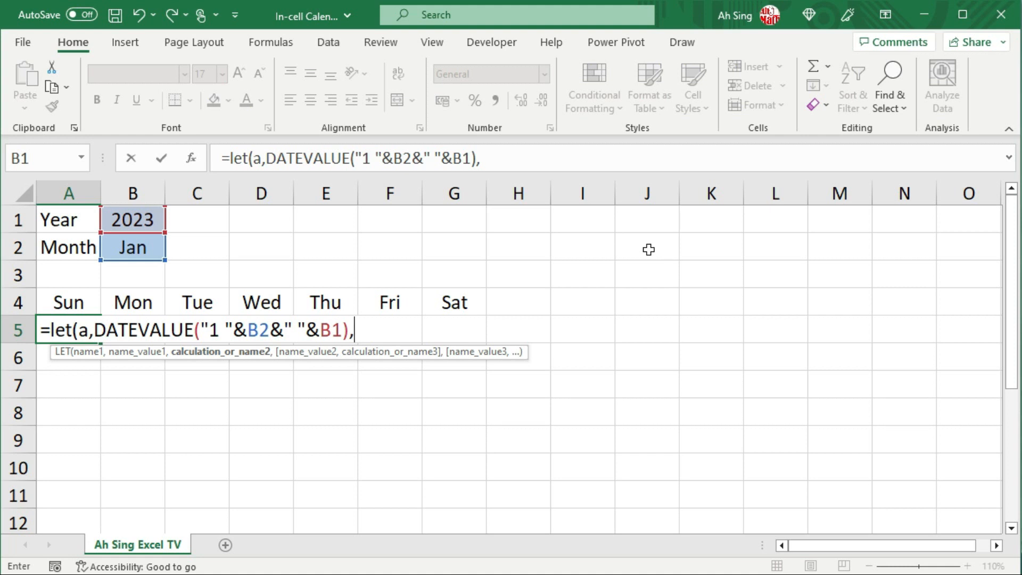
- Add a-WEEKDAY(a-1) as the LET calculation and close the LET function
type("a-week")
key("Tab")
type("a")
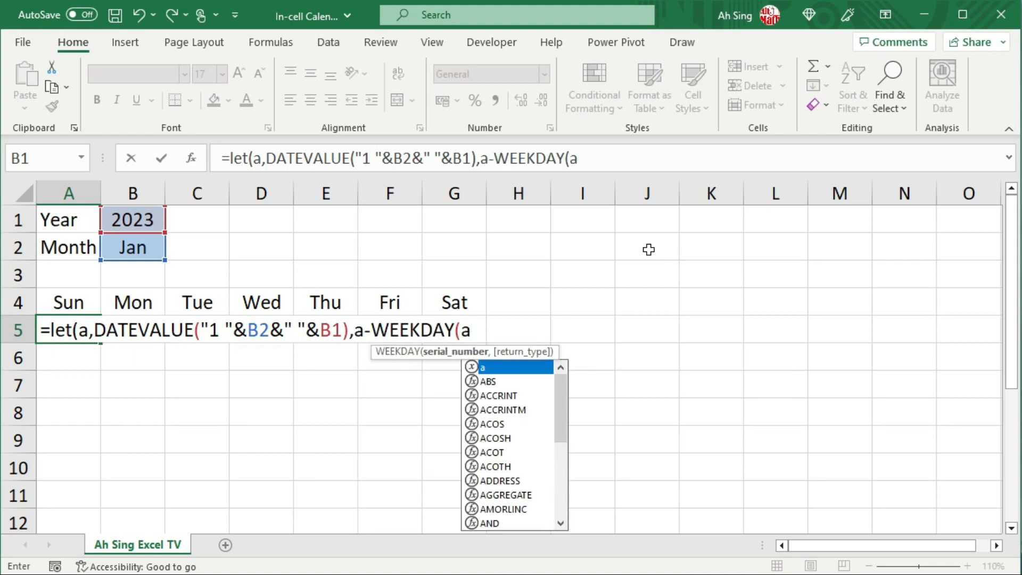
type("-1)")
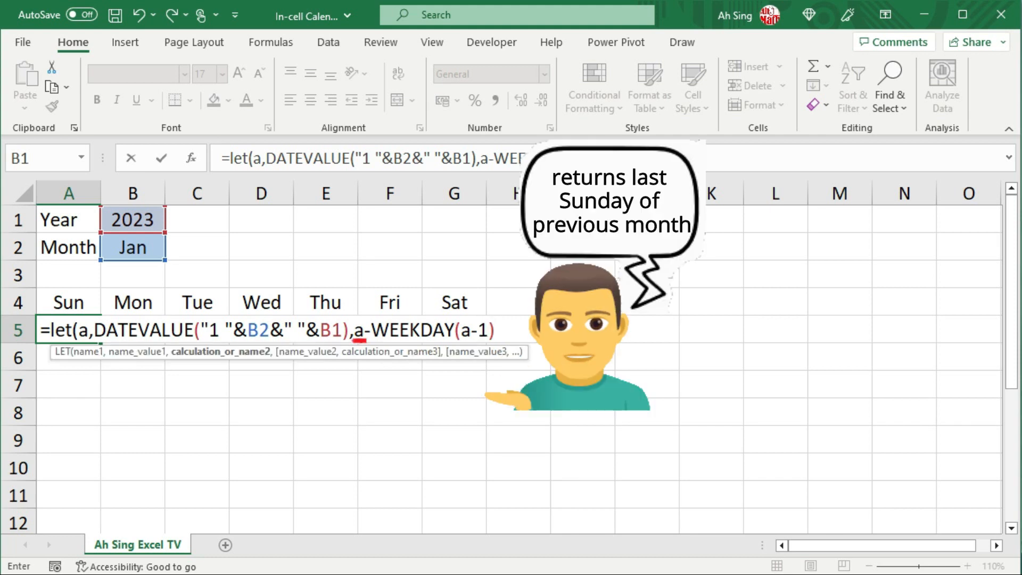
type(")")
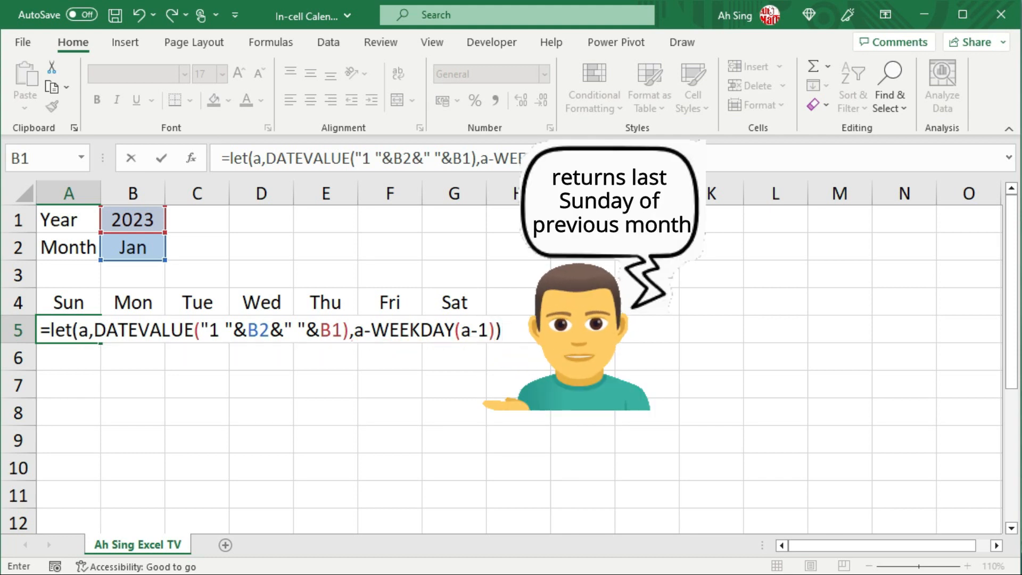
- Append +SEQUENCE(42)-1 after the LET function and enter the formula in A5
type("+seq")
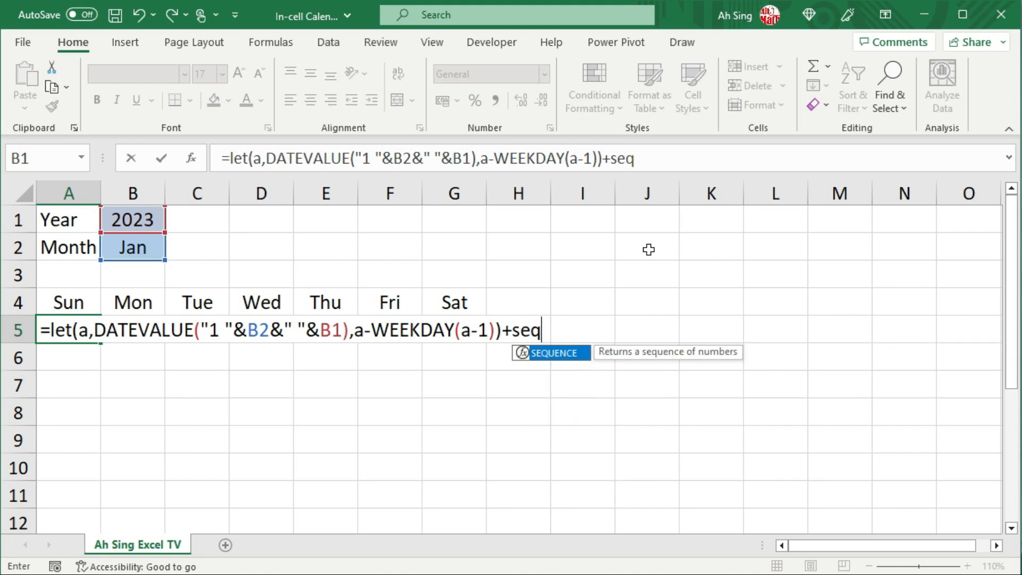
key("Tab")
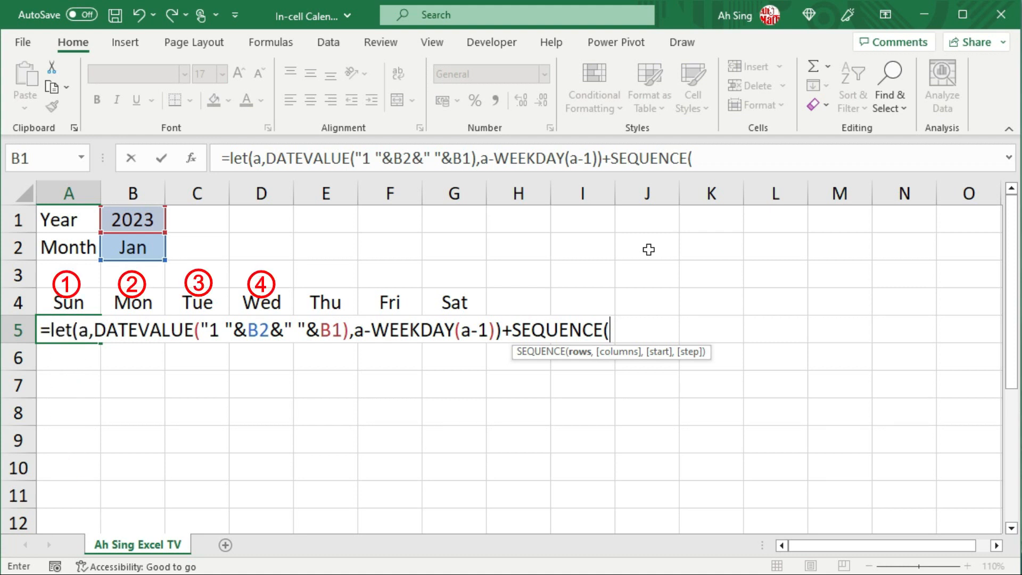
type("42)")
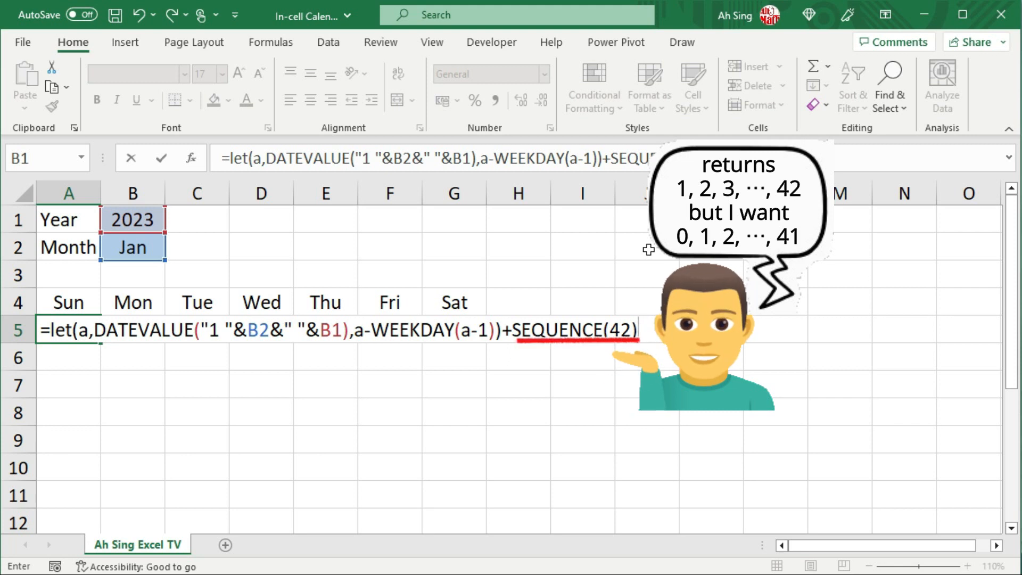
type("-")
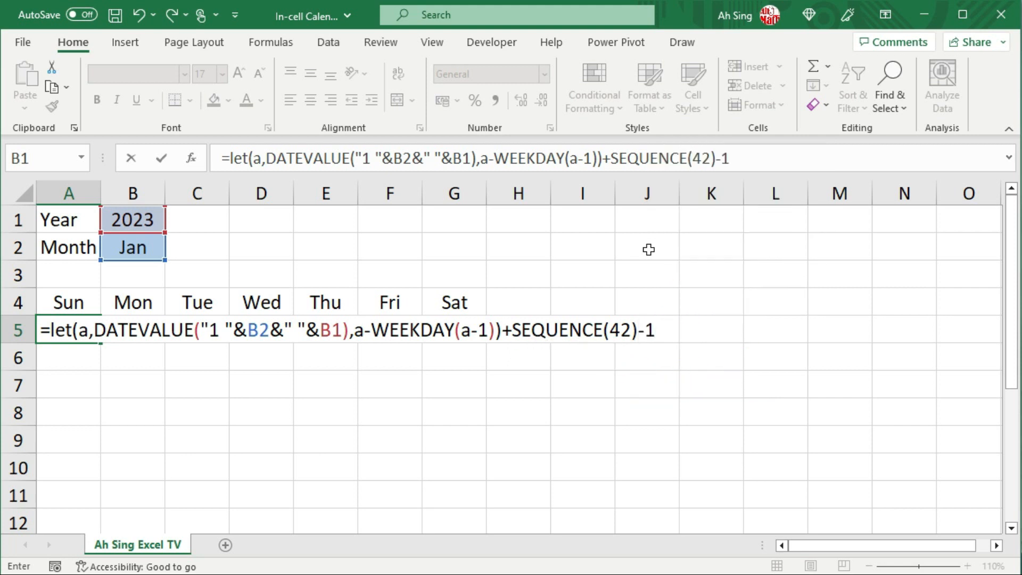
type("1")
key("Return")
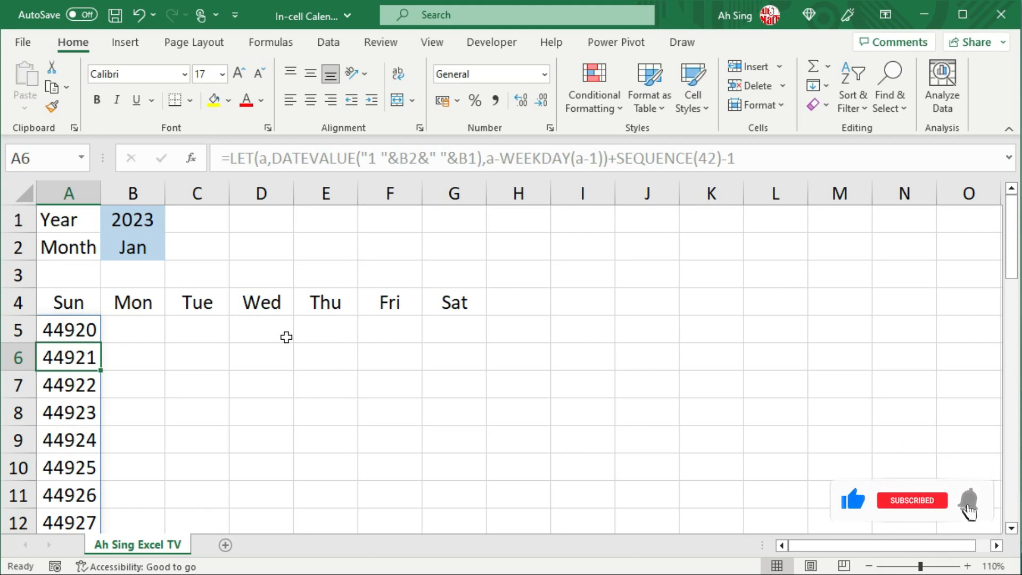
- Wrap the whole A5 formula in WRAPROWS with a wrap count of 7
double_click(53, 330)
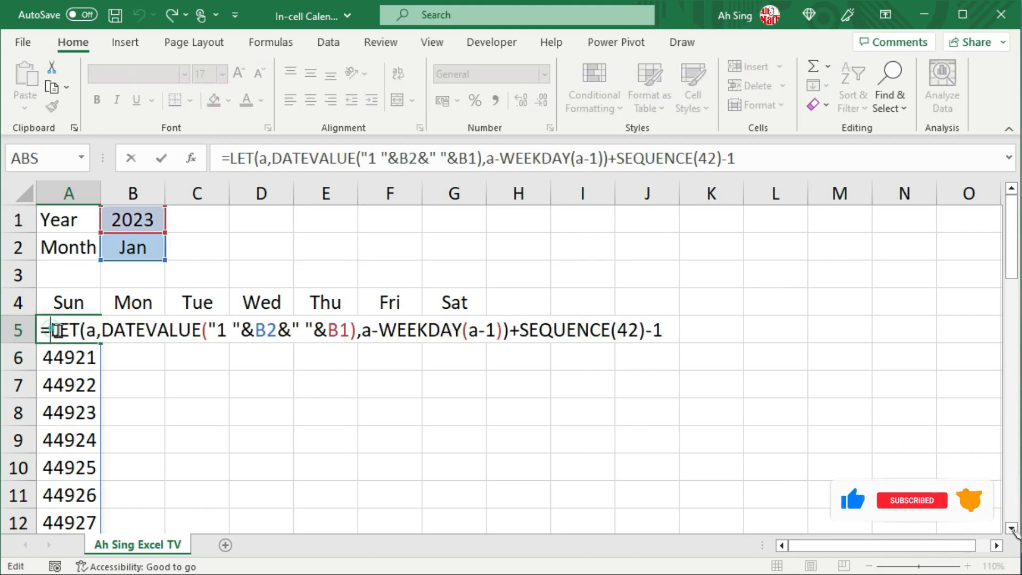
type("wra")
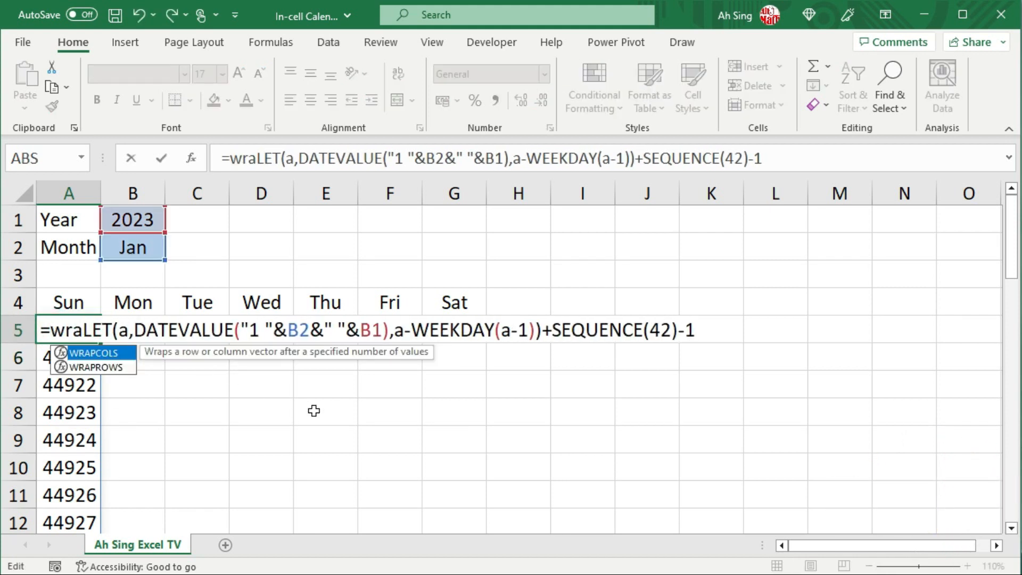
key("Down")
key("Tab")
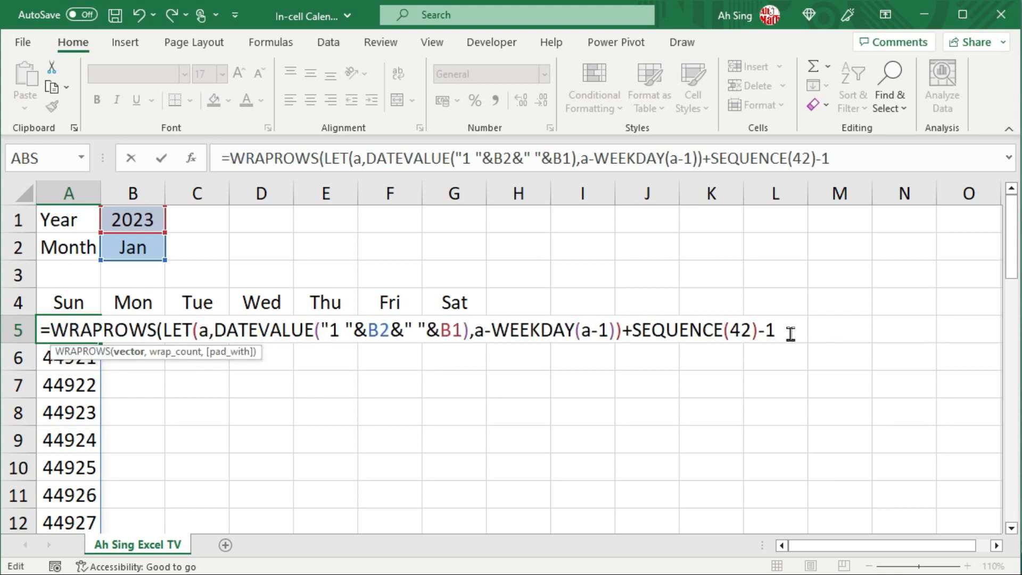
type(",")
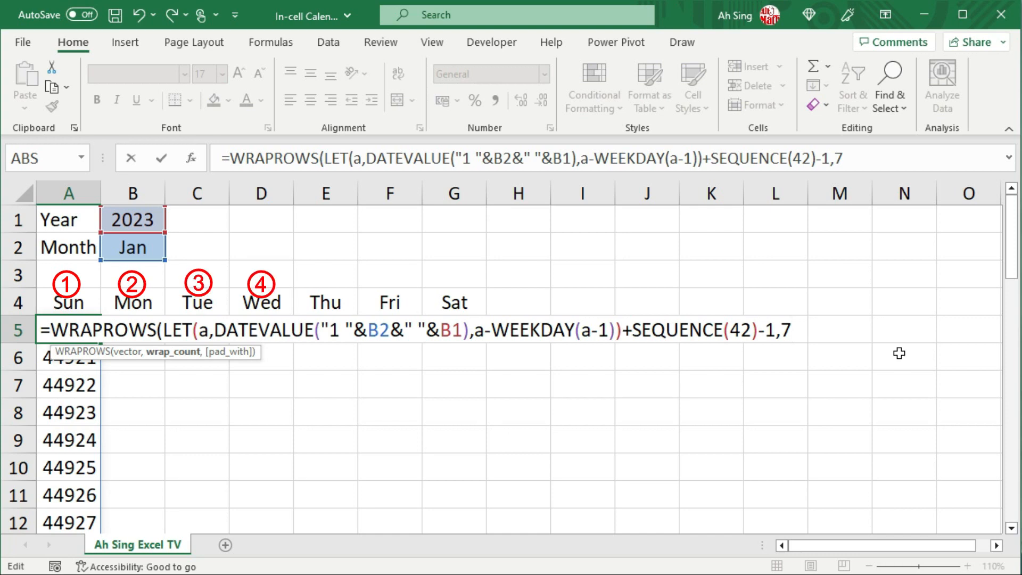
type("7")
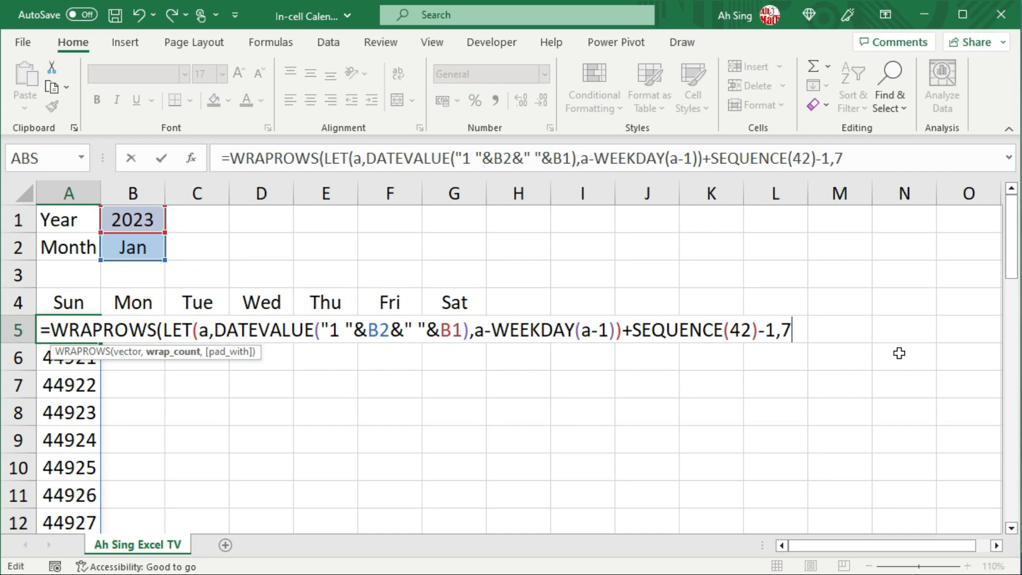
type(")")
key("Return")
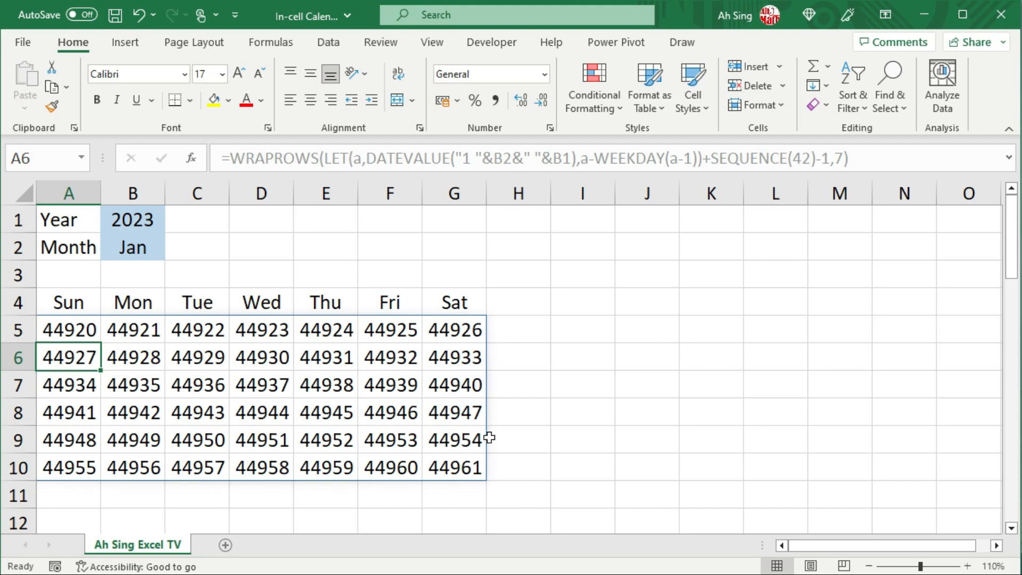
- Apply the custom number format dd to the whole spilled date range from A5 and center the dates horizontally
left_click(79, 327)
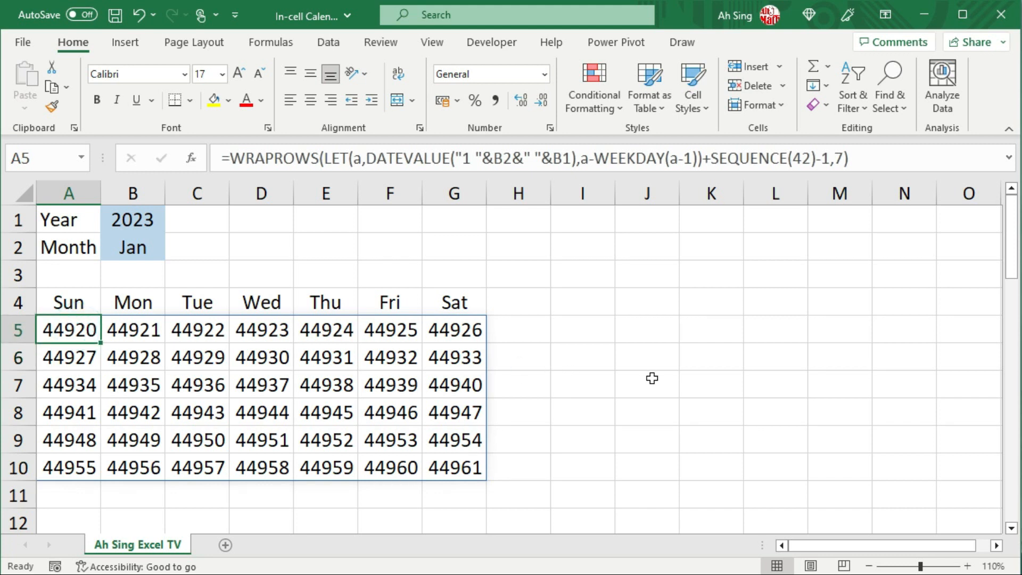
key("ctrl+a")
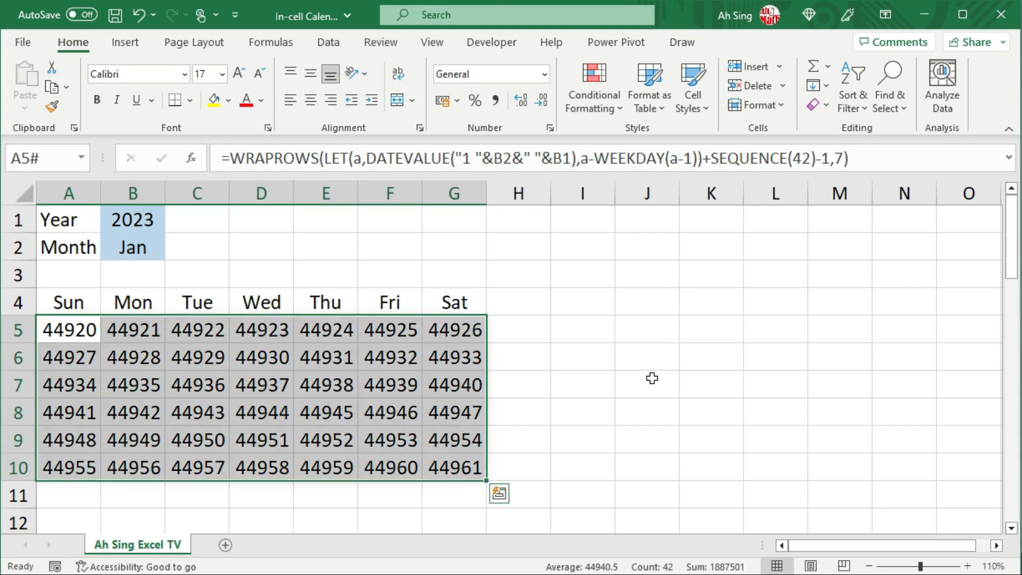
key("ctrl+1")
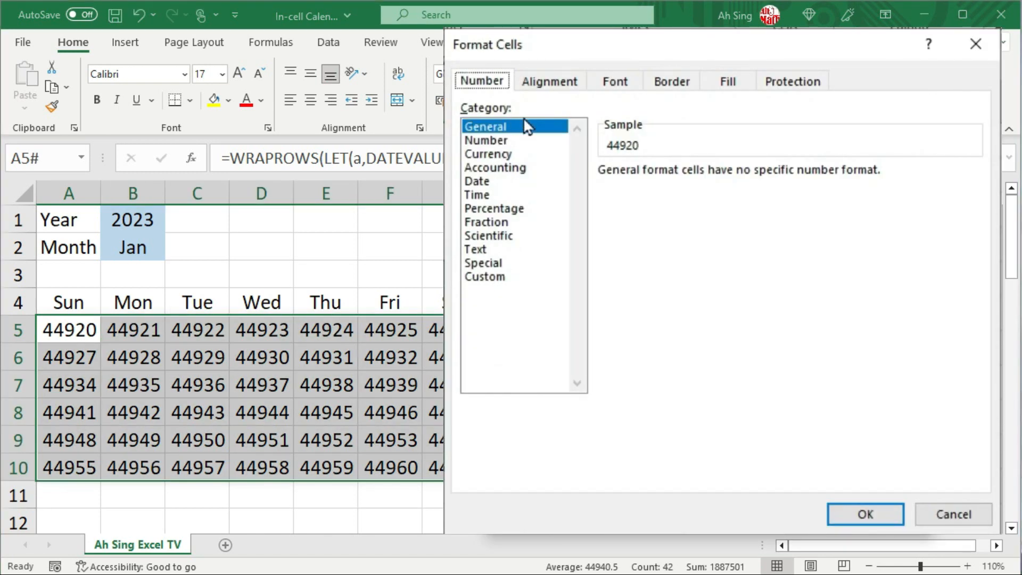
left_click(486, 278)
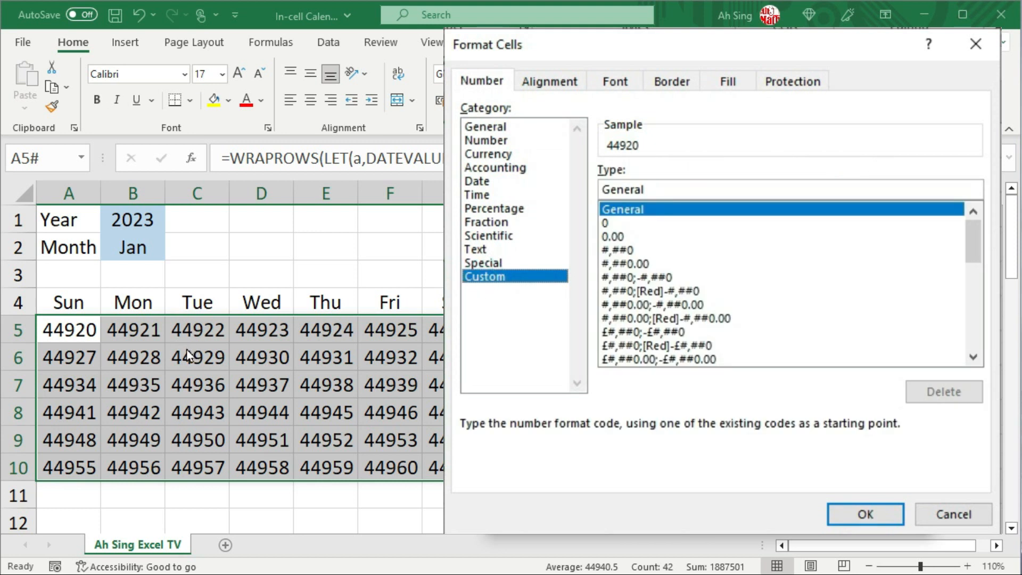
double_click(650, 187)
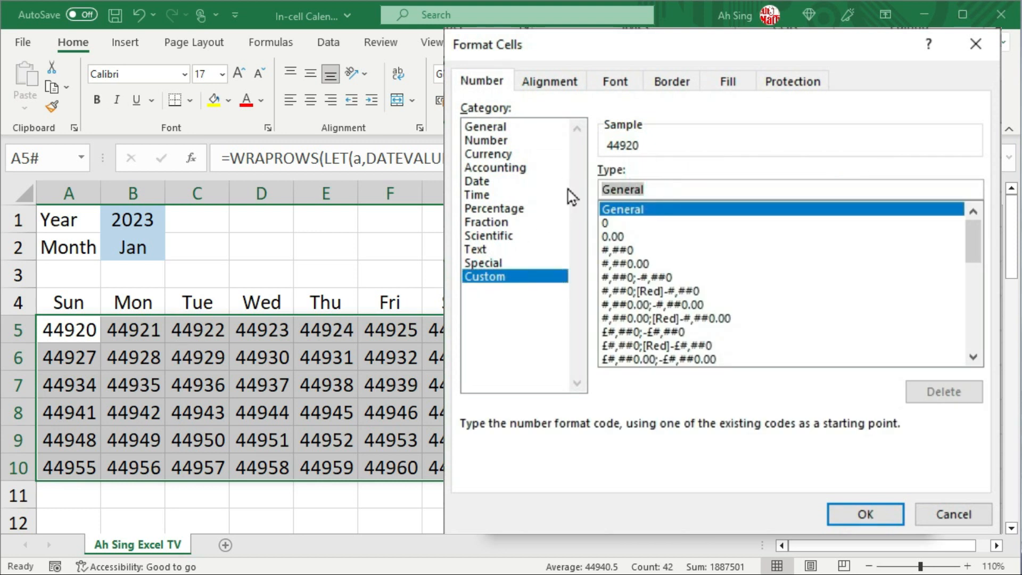
type("dd")
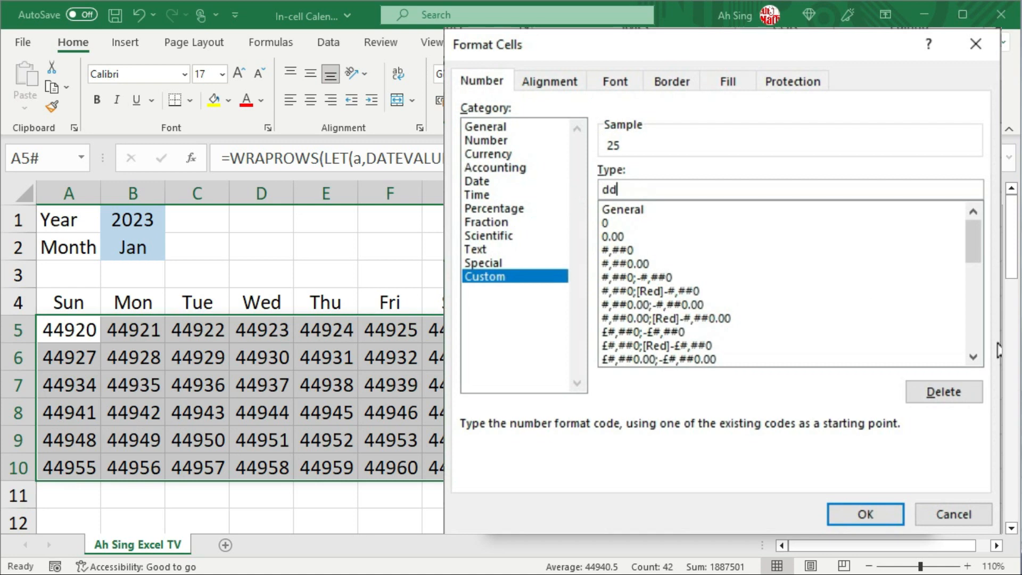
left_click(864, 514)
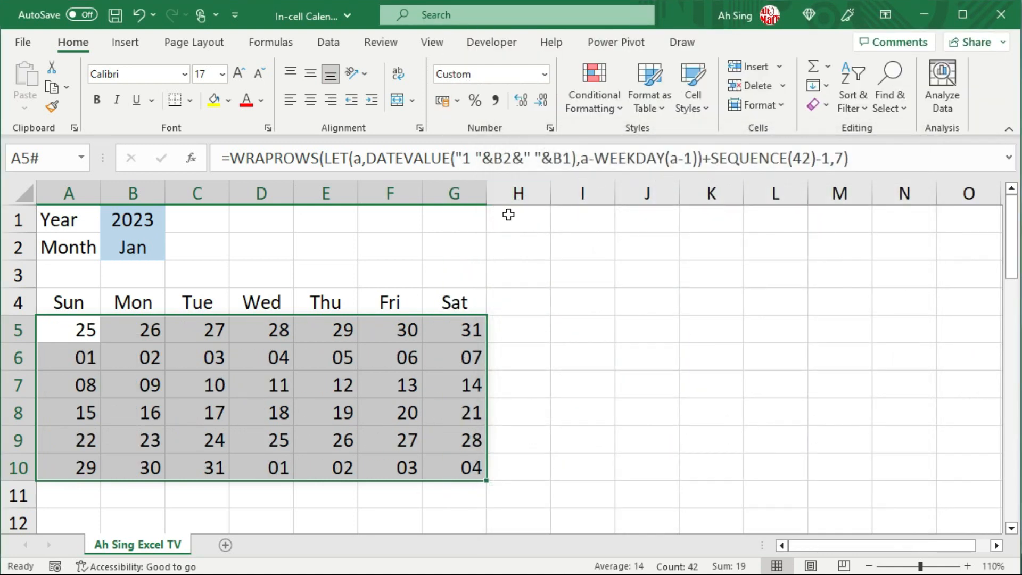
left_click(311, 101)
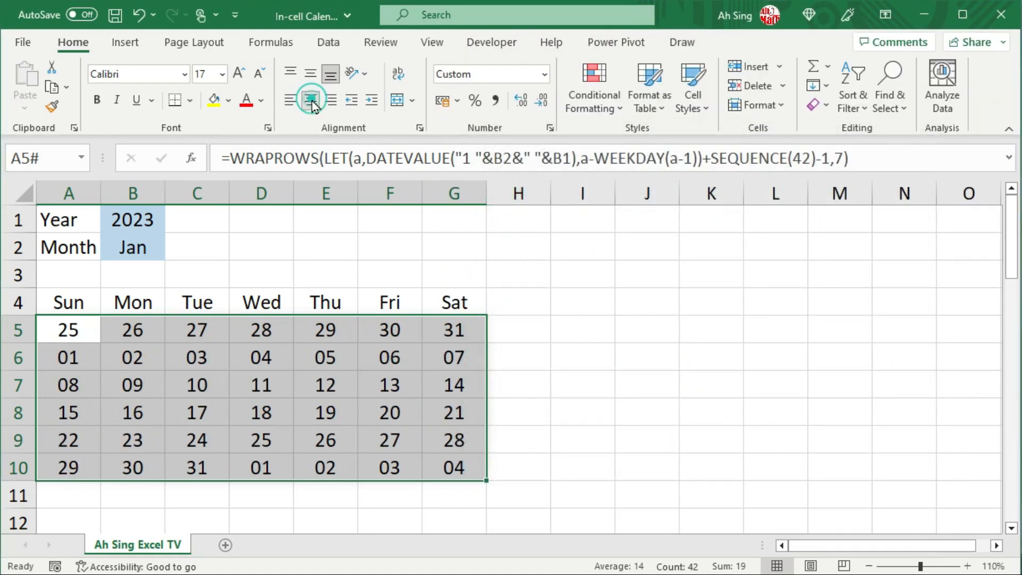
- Create a formula-based conditional formatting rule for the spilled dates and start its formula with =month(A5)<>
left_click(602, 101)
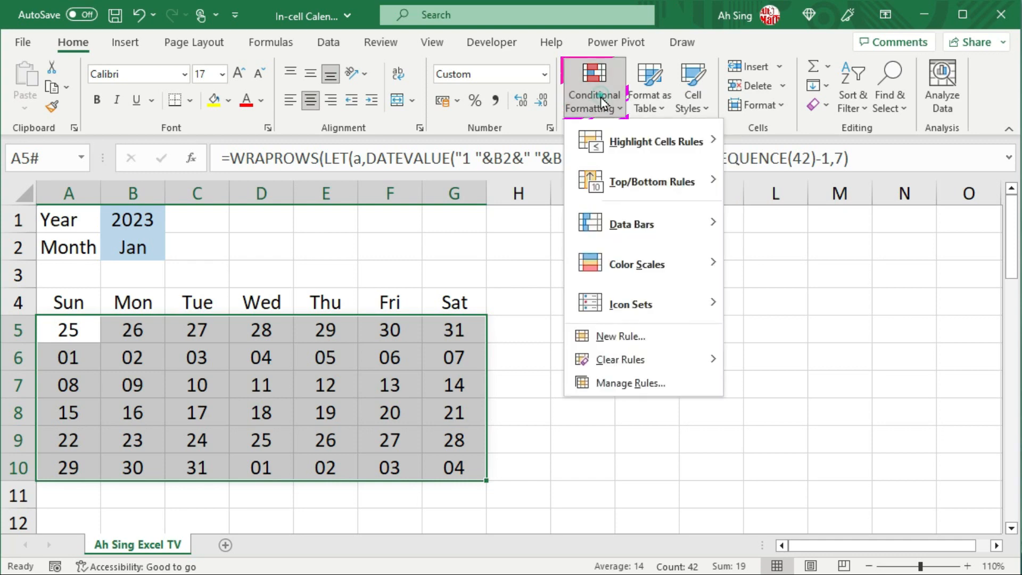
left_click(608, 339)
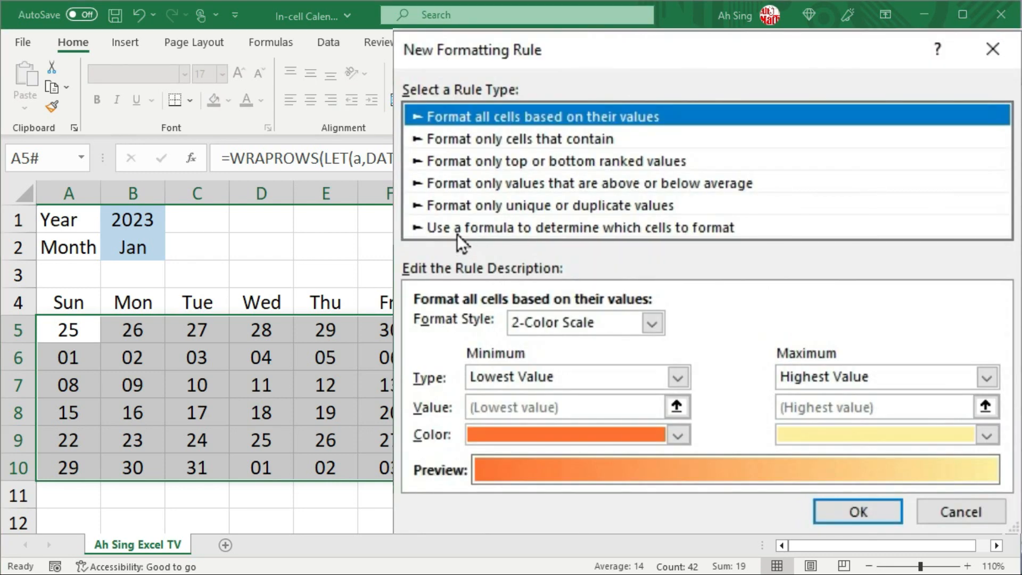
left_click(457, 234)
left_click(500, 326)
type("=")
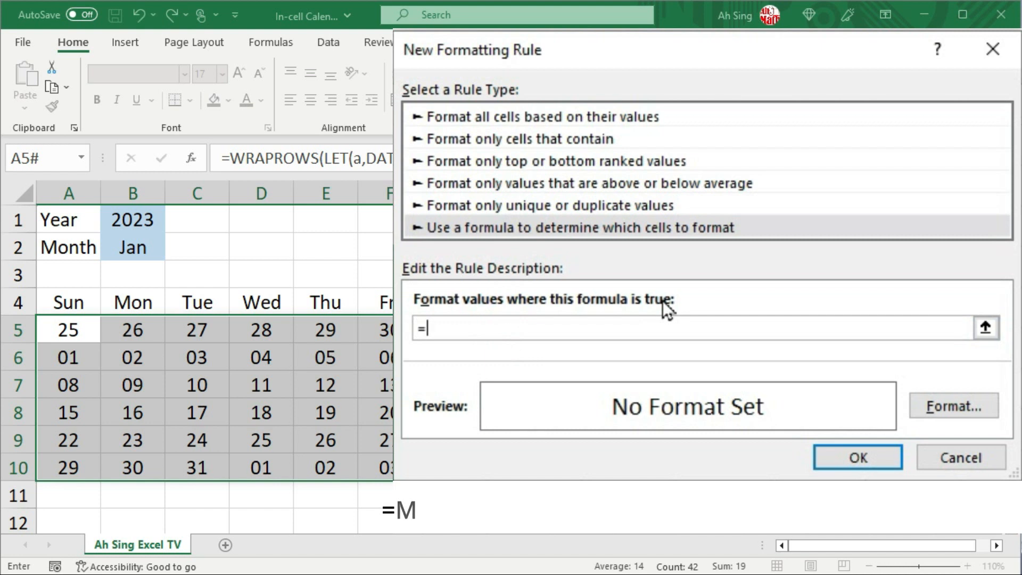
type("month")
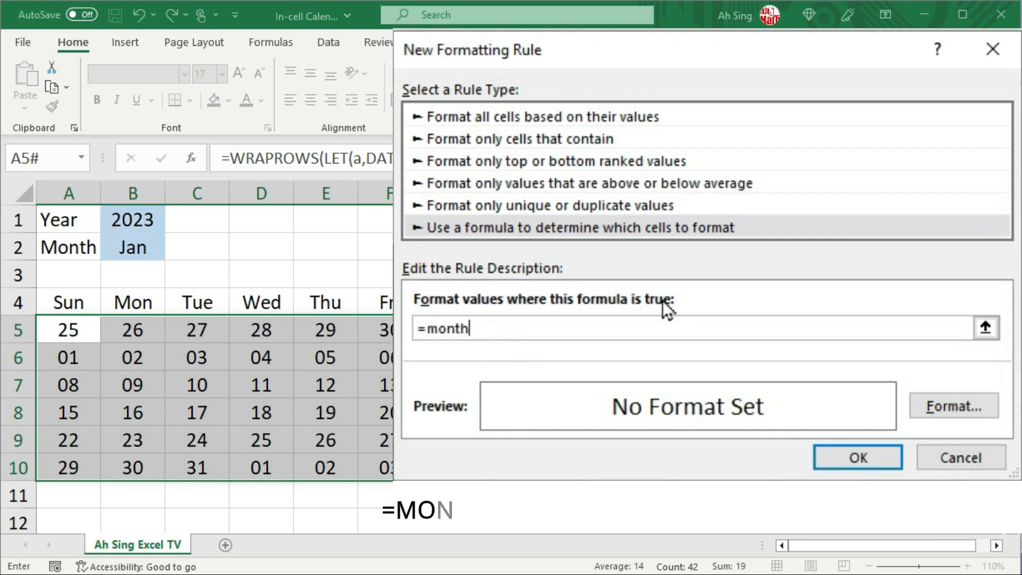
type("(")
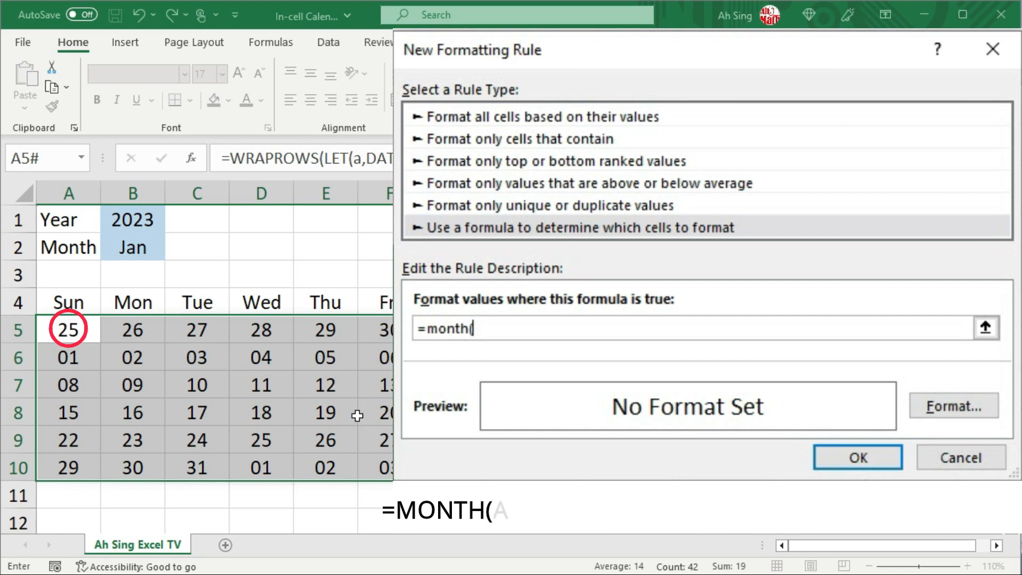
type("A5")
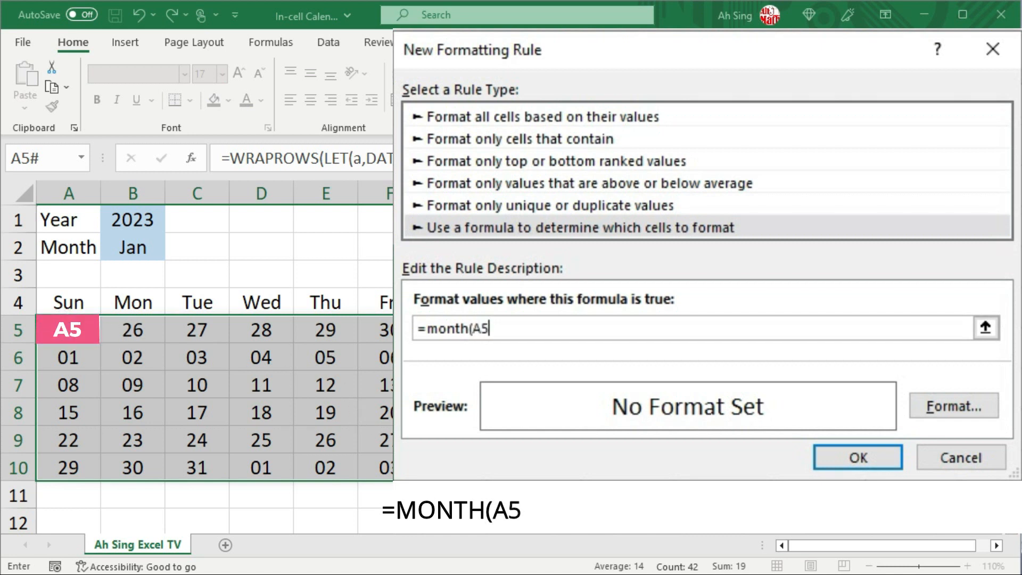
type(")<>")
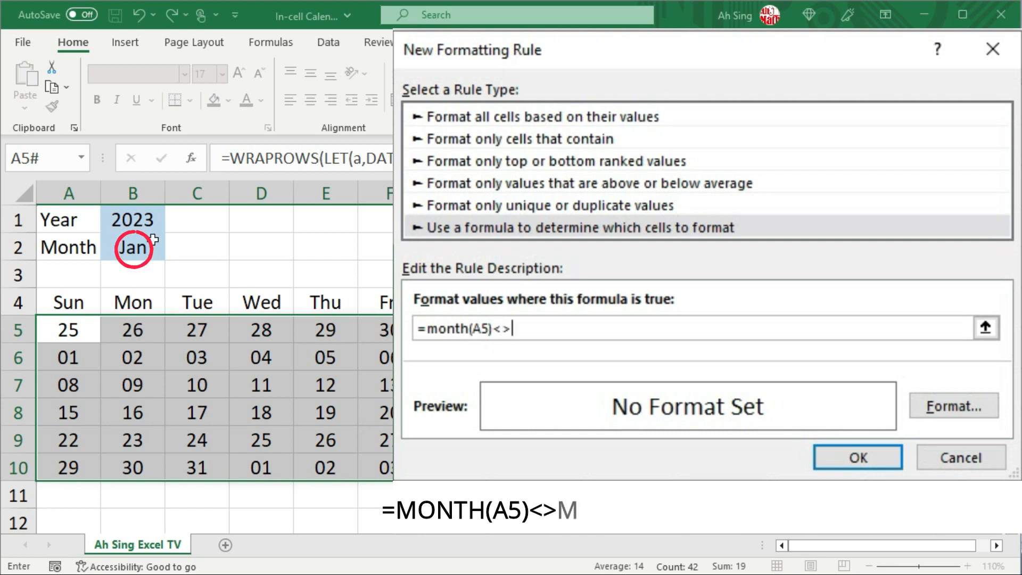
- Continue the rule formula with month(datevalue("1 "&B2 to compare against the selected month
type("mont")
type("h")
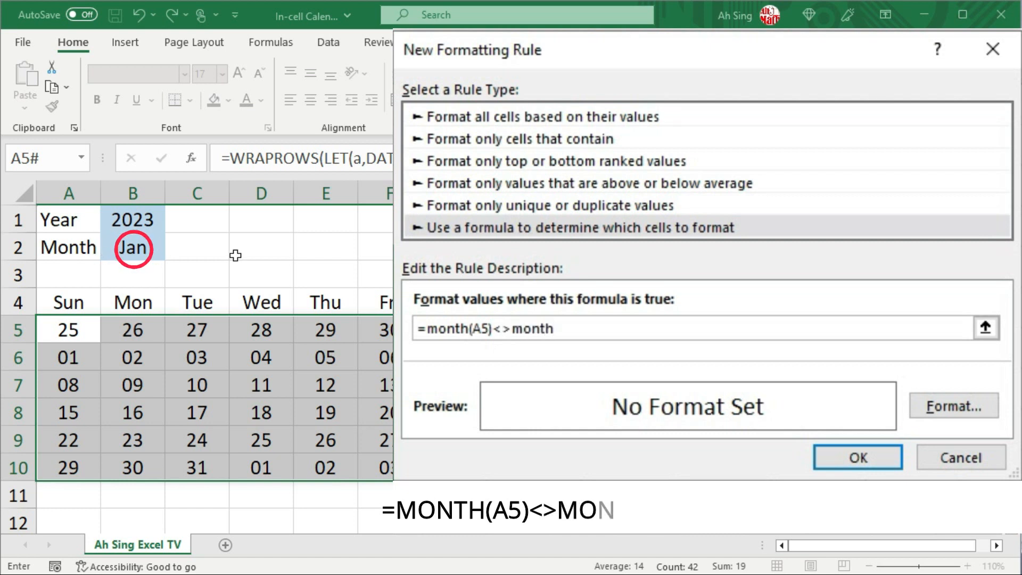
type("(datevalue(")
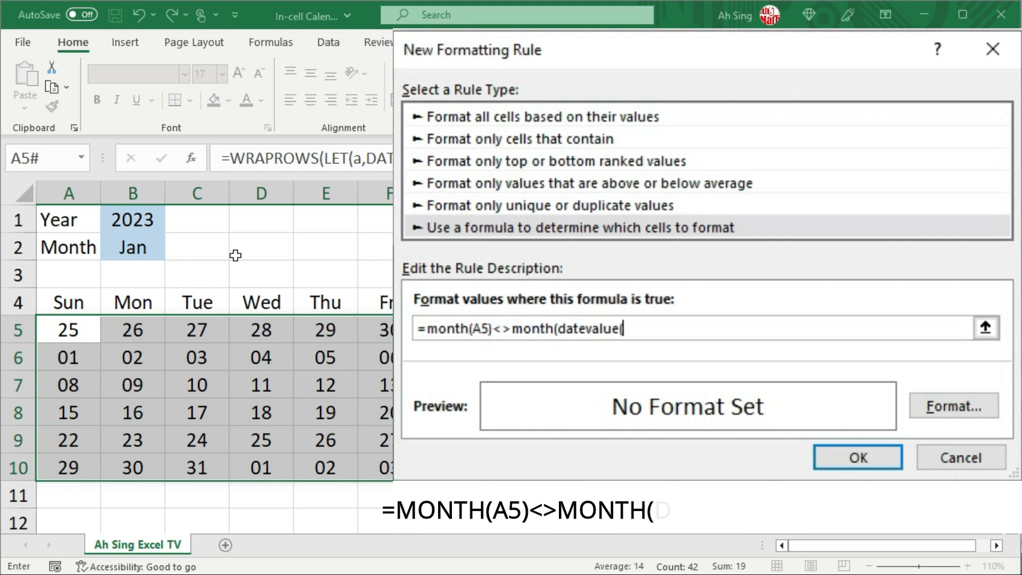
type("\"")
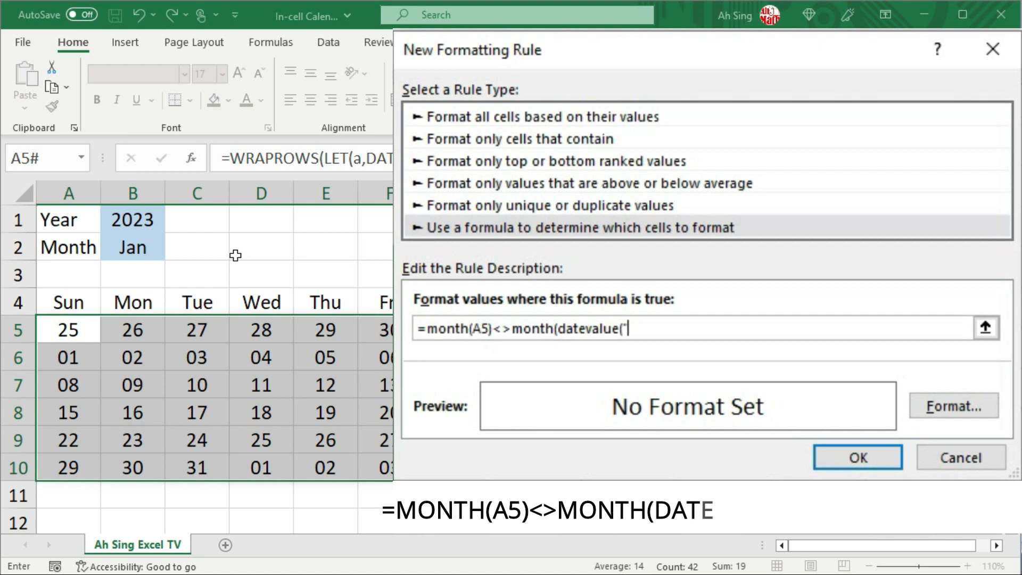
type("1 ")
type("\"")
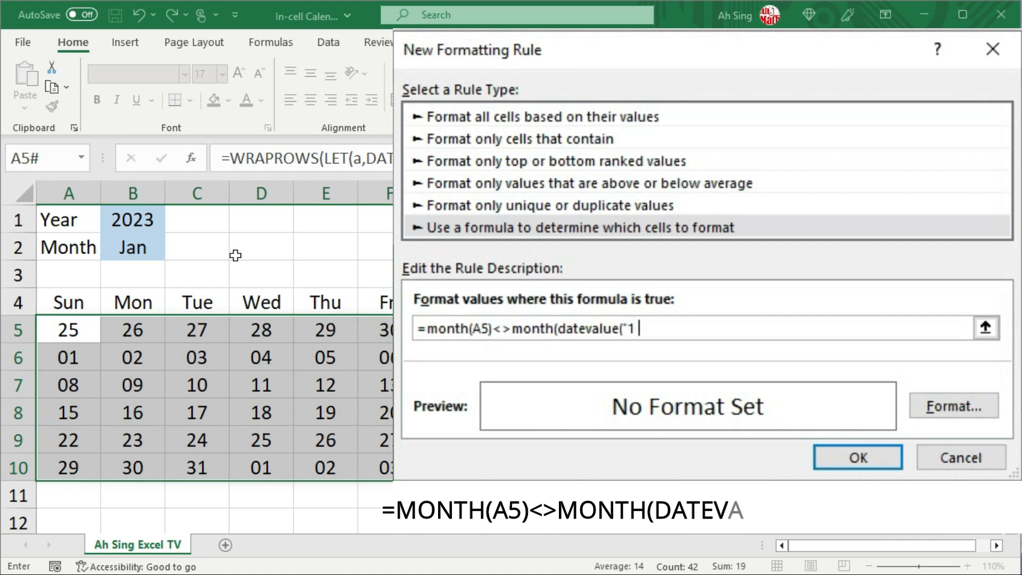
type("&")
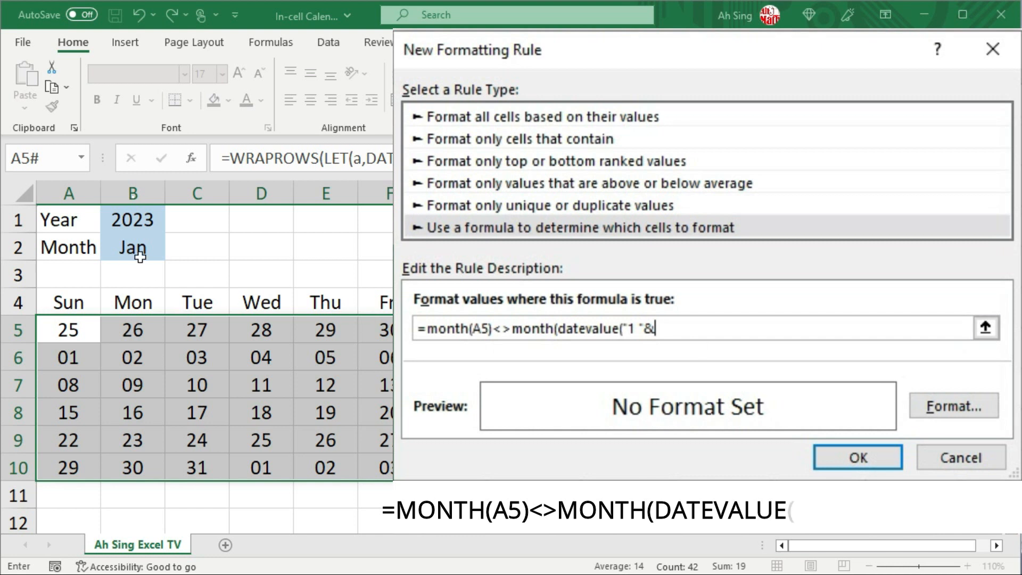
type("B2")
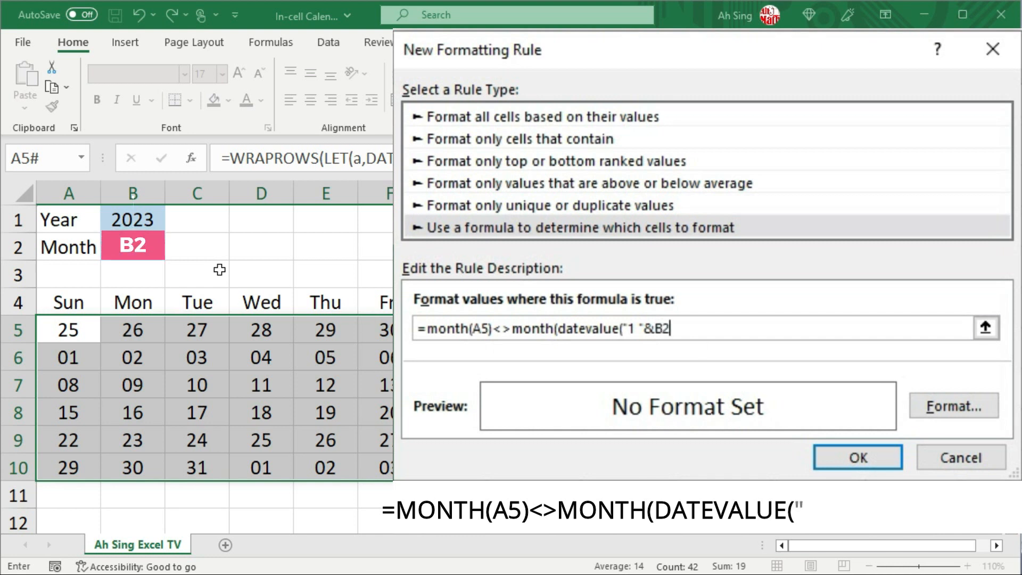
- Make the B2 reference in the rule formula absolute as $B$2
left_click(654, 326)
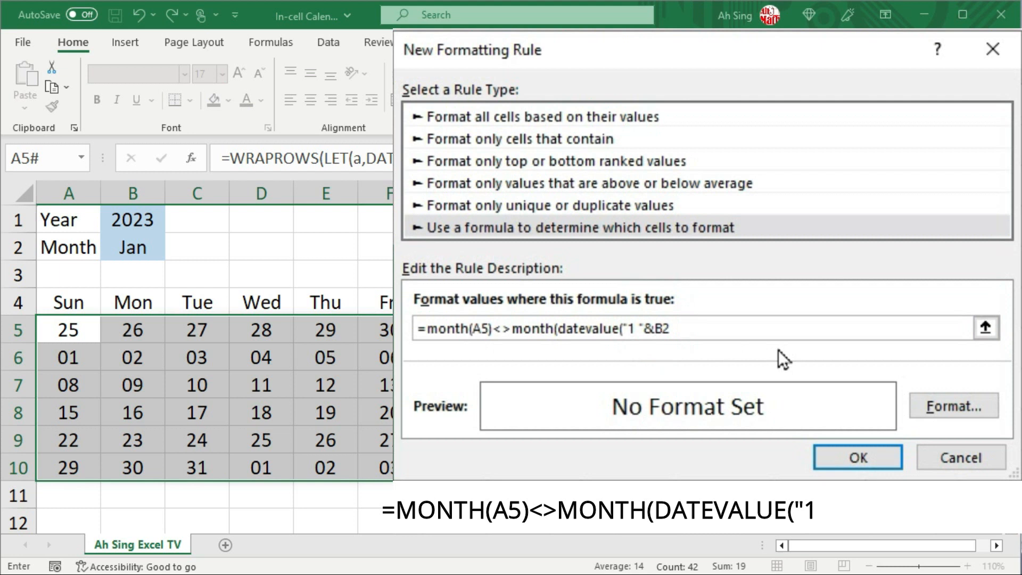
type("$")
left_click(665, 326)
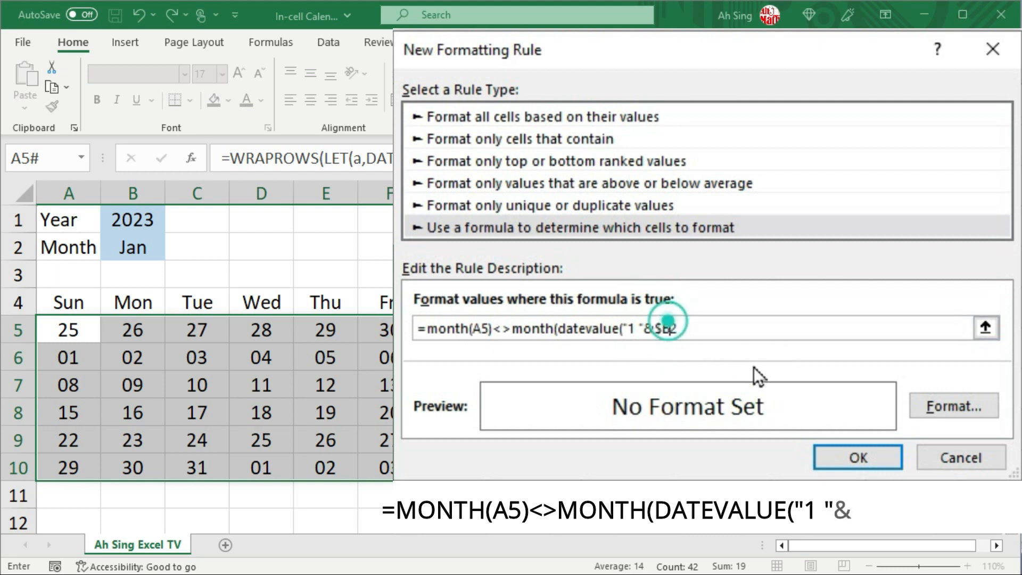
type("$B$")
key("Right")
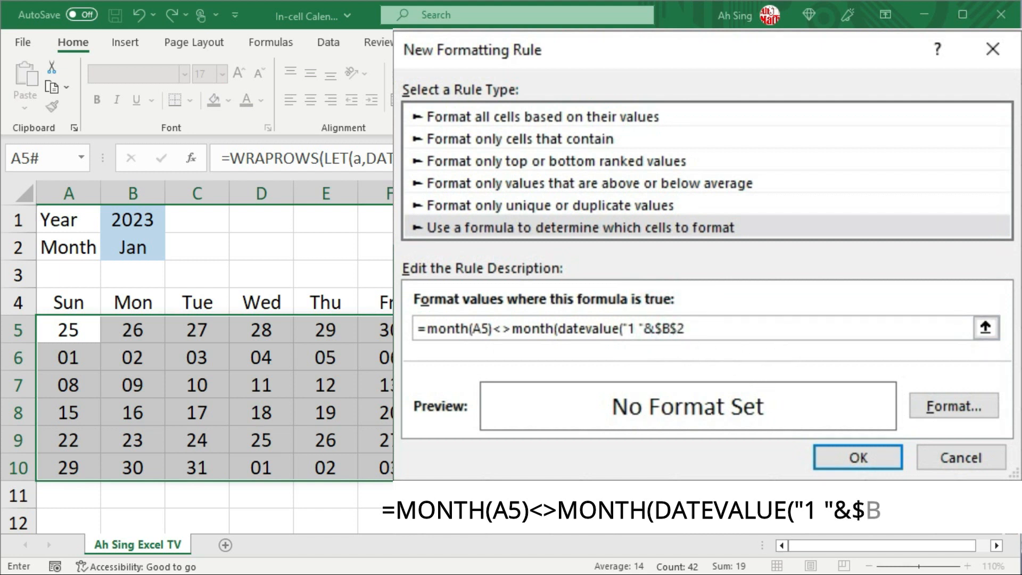
- Append &" 2023" to the date text in the rule formula and close the DATEVALUE and MONTH functions
type("&")
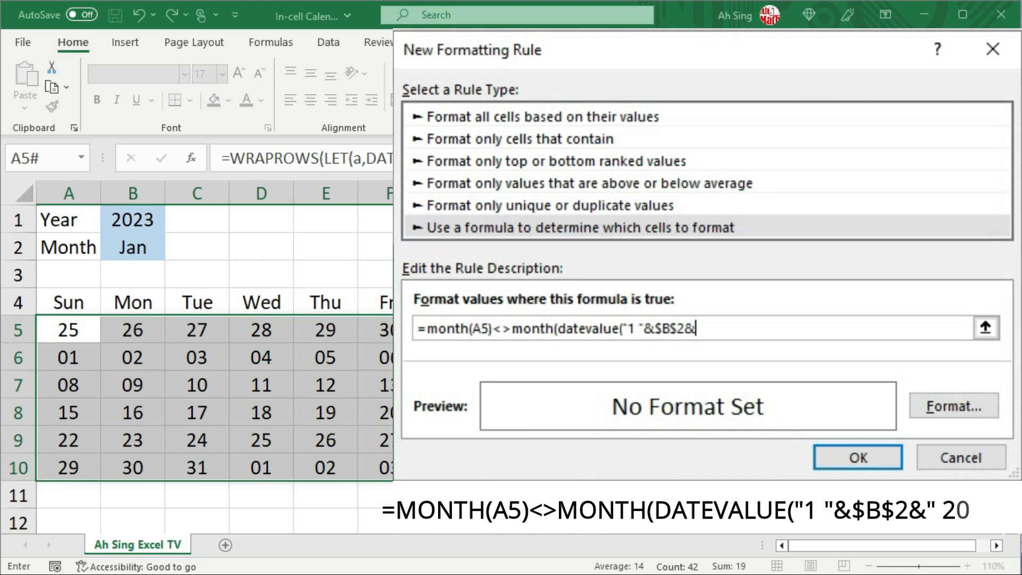
type("\" 2023")
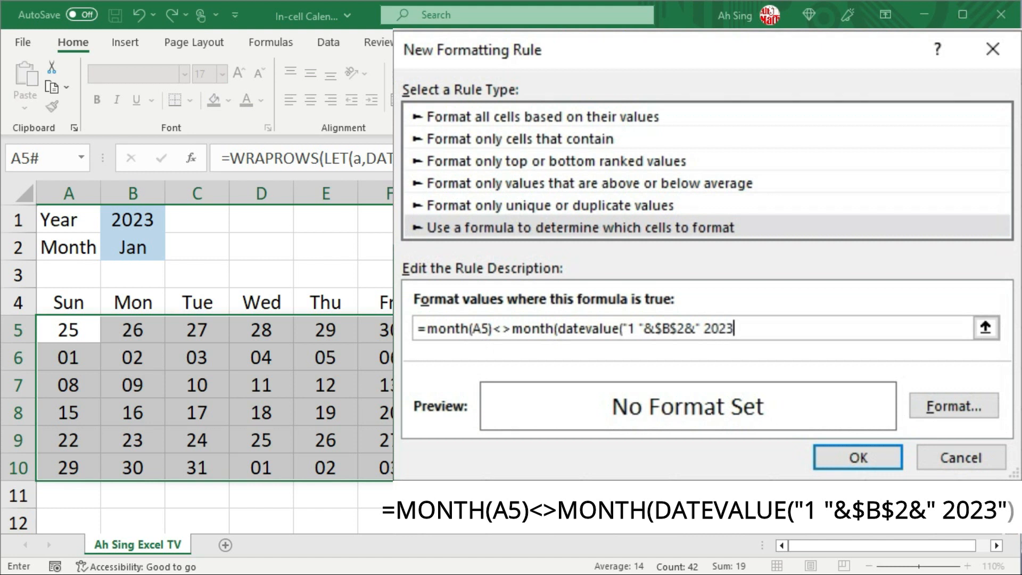
type("\")")
- Give the rule a light gray font color and apply it to the calendar dates
left_click(946, 404)
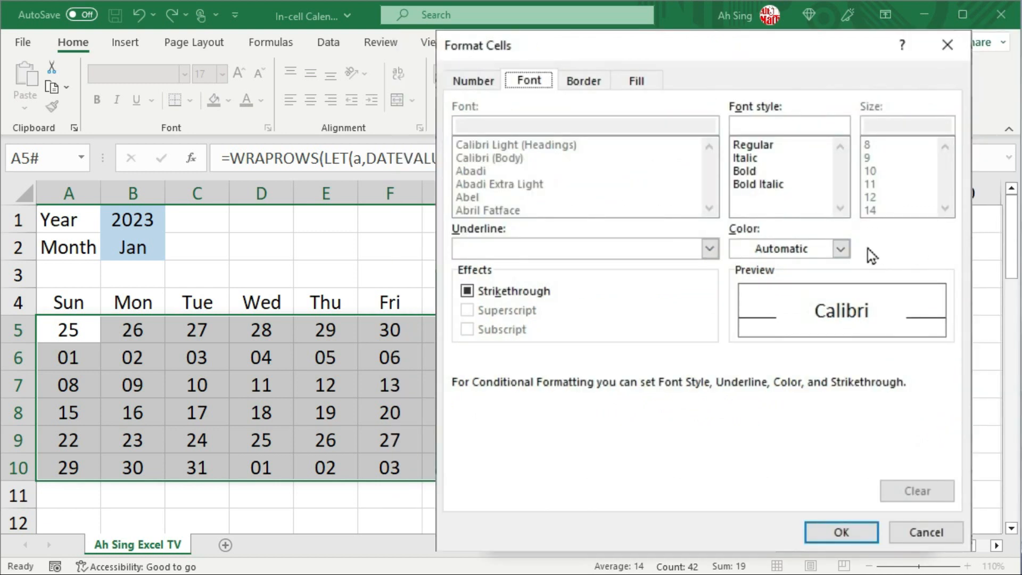
left_click(841, 249)
left_click(756, 369)
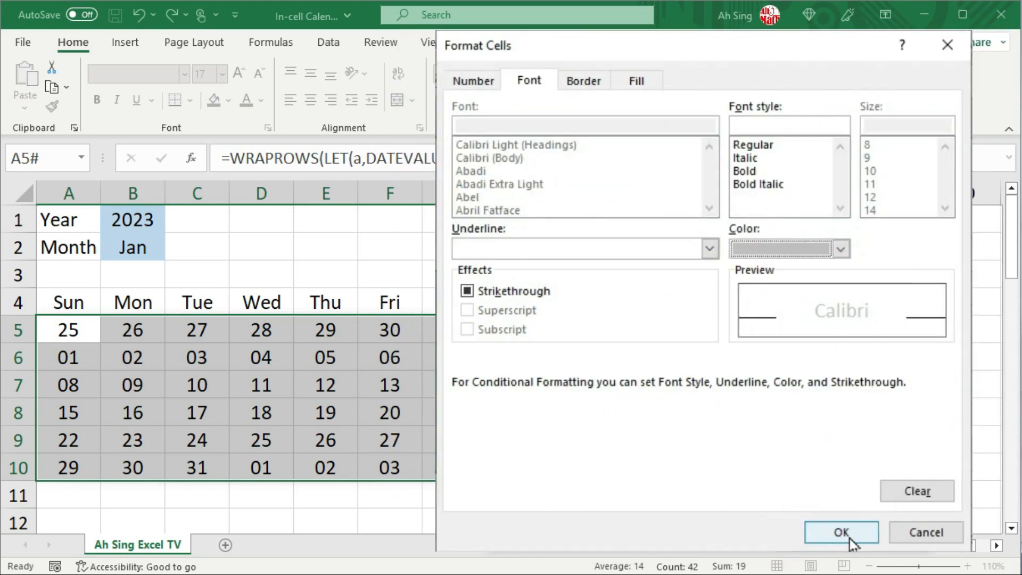
left_click(846, 534)
left_click(815, 446)
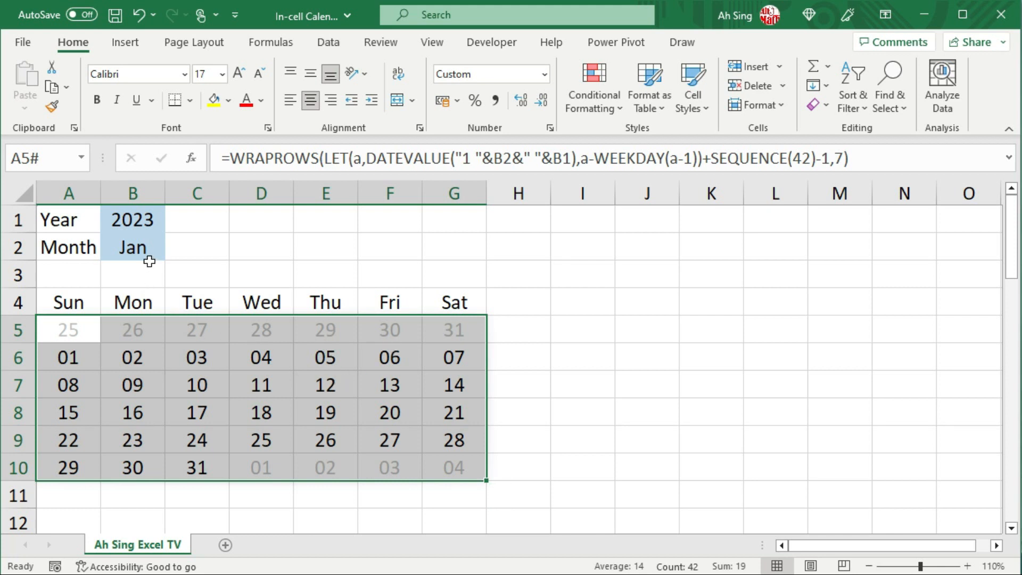
- Color the text of the Sunday column A4:A10 red, including its header
left_click(96, 312)
left_click_drag(73, 304, 75, 468)
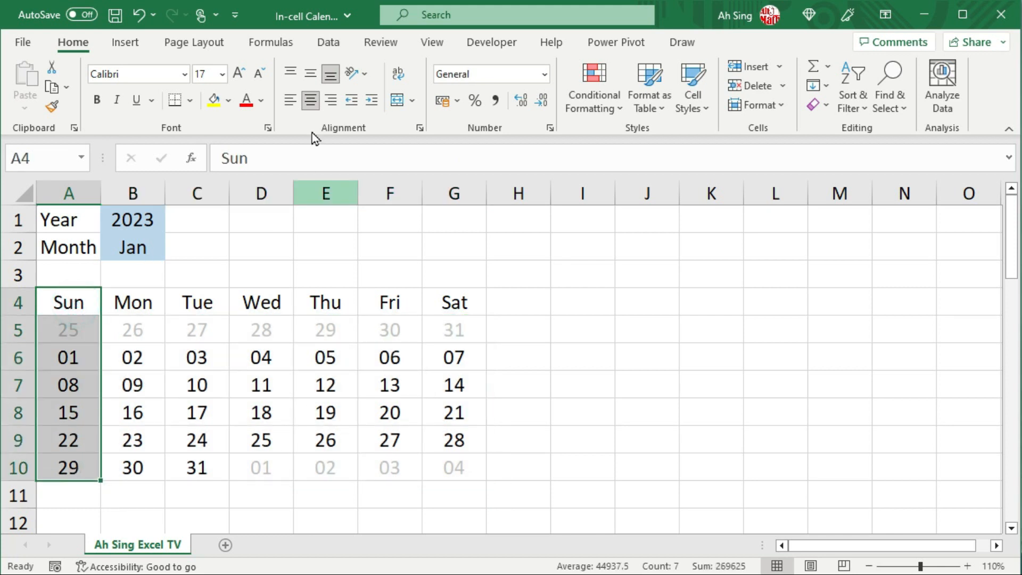
left_click(248, 105)
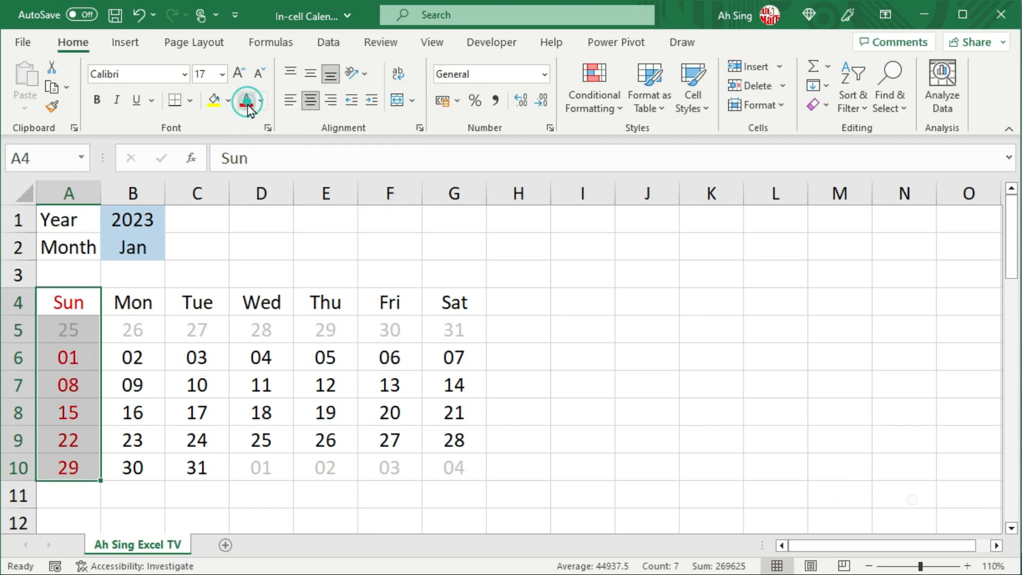
- Color the text of the Saturday column G4:G10 green, including its header
left_click_drag(454, 302, 457, 470)
left_click(261, 100)
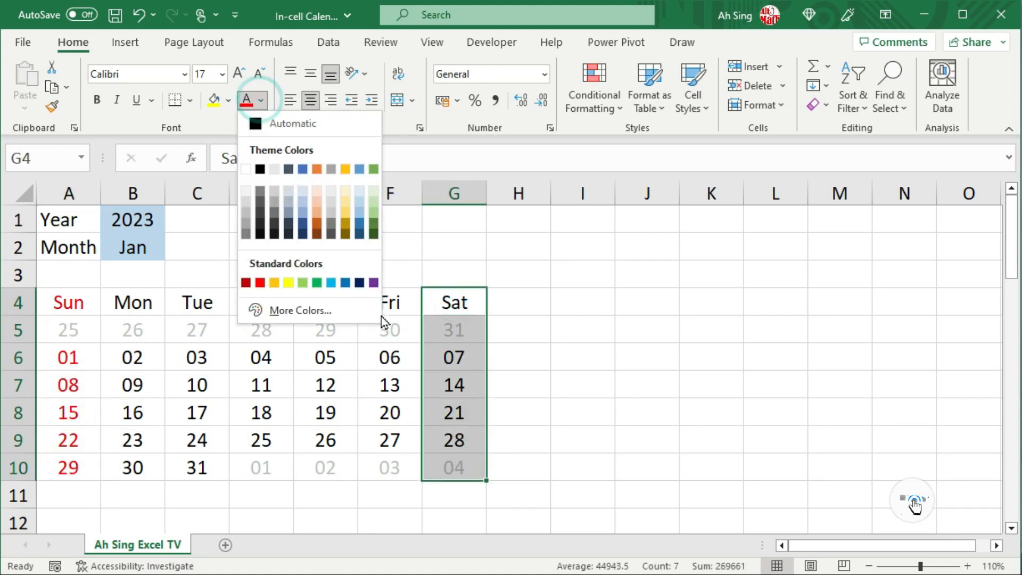
left_click(318, 283)
left_click(213, 244)
- Test the calendar by choosing Feb and Mar in turn as the month in B2
left_click(143, 246)
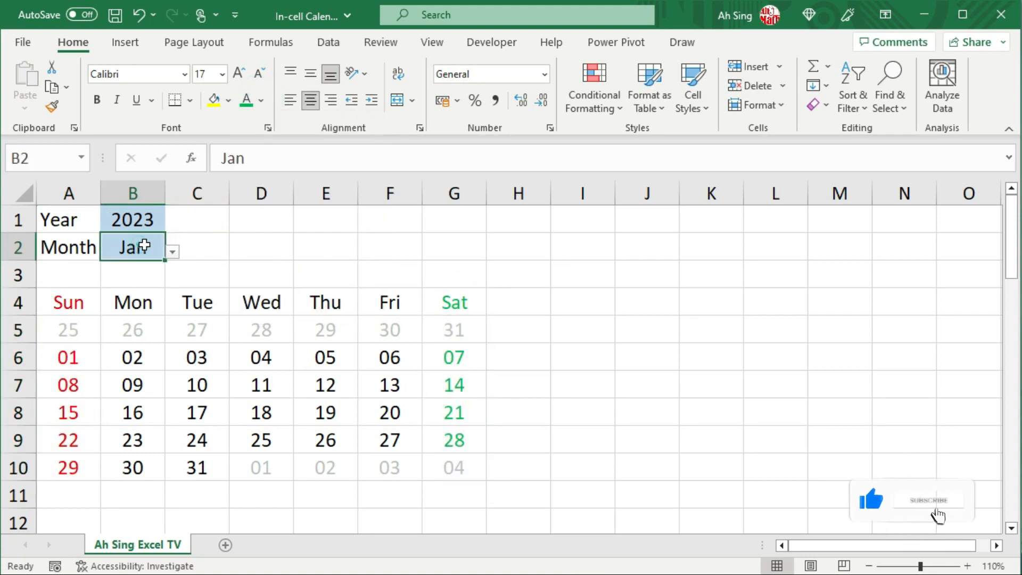
left_click(173, 252)
left_click(126, 277)
left_click(172, 252)
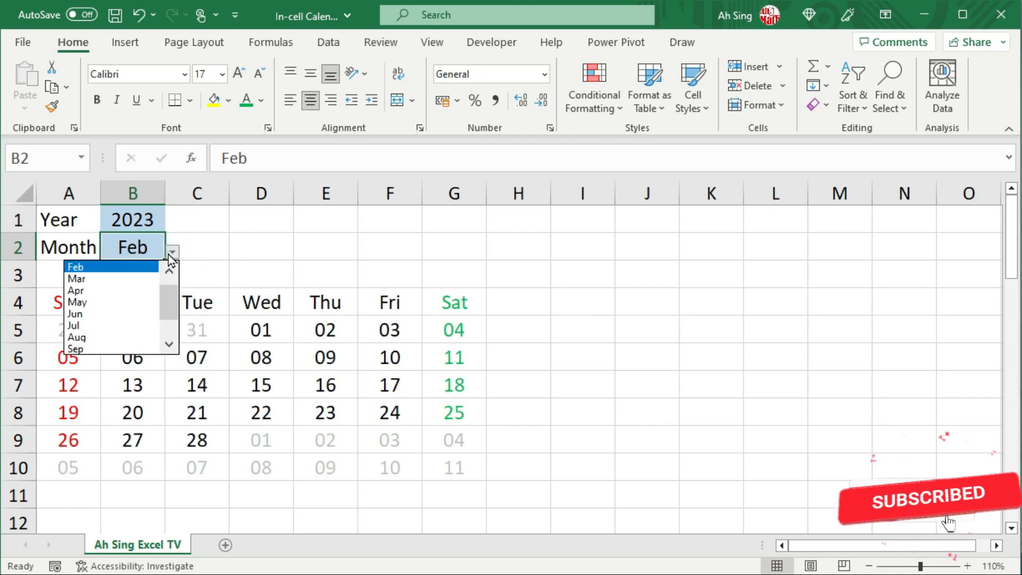
left_click(114, 280)
- Set the year in B1 to 2024 and the month in B2 to Jul
left_click(133, 220)
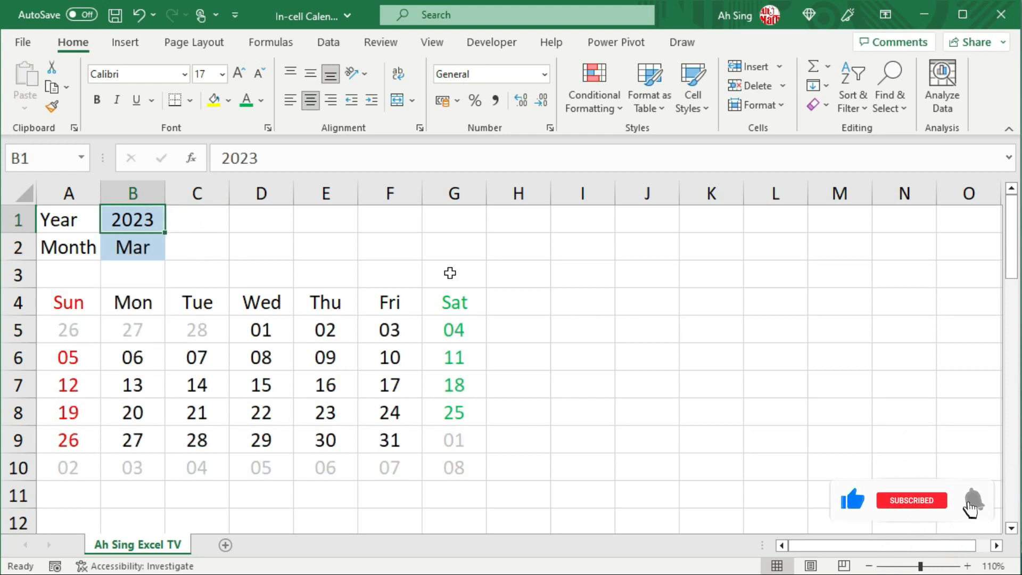
type("2")
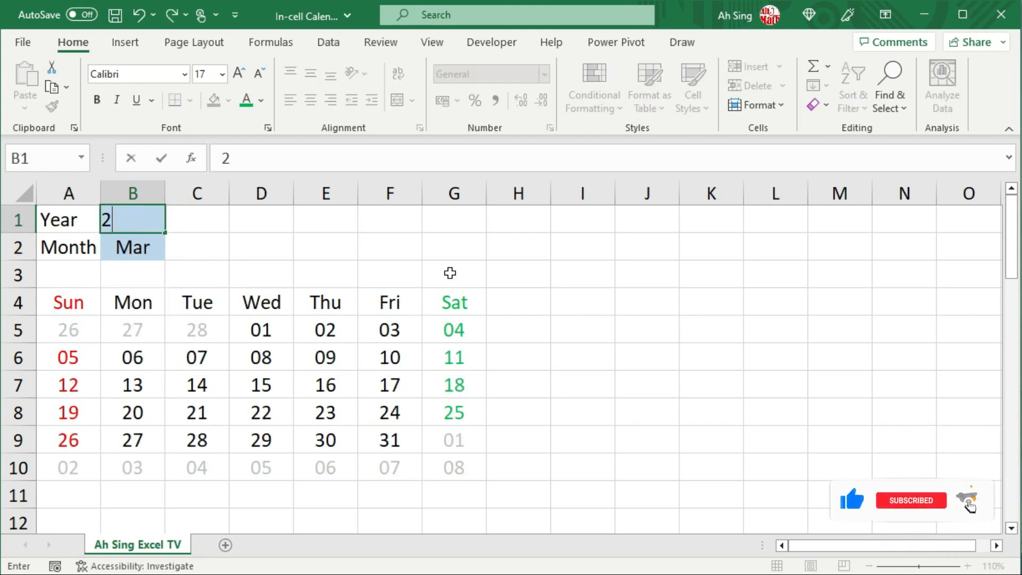
type("024")
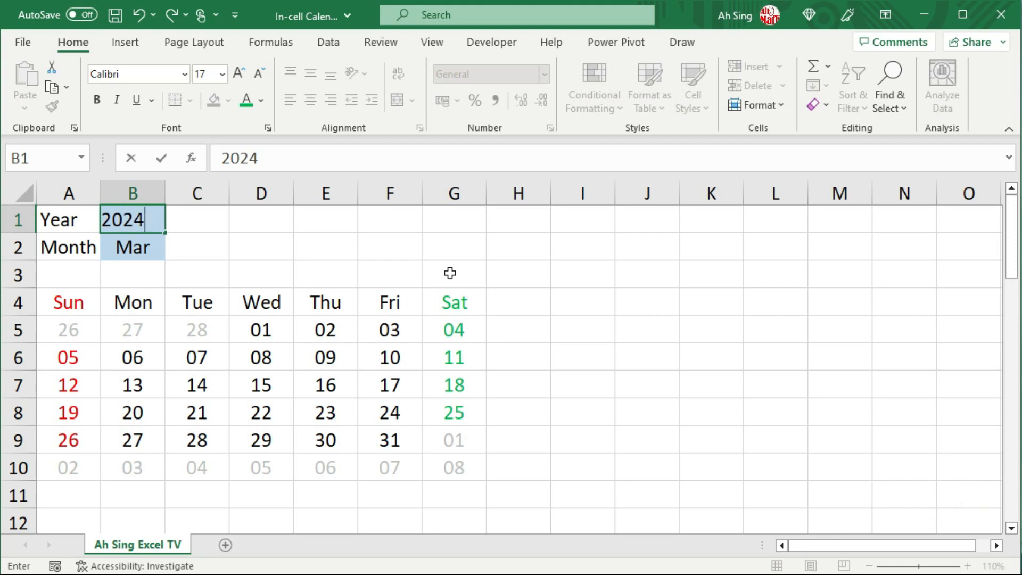
key("Return")
left_click(173, 252)
left_click(114, 311)
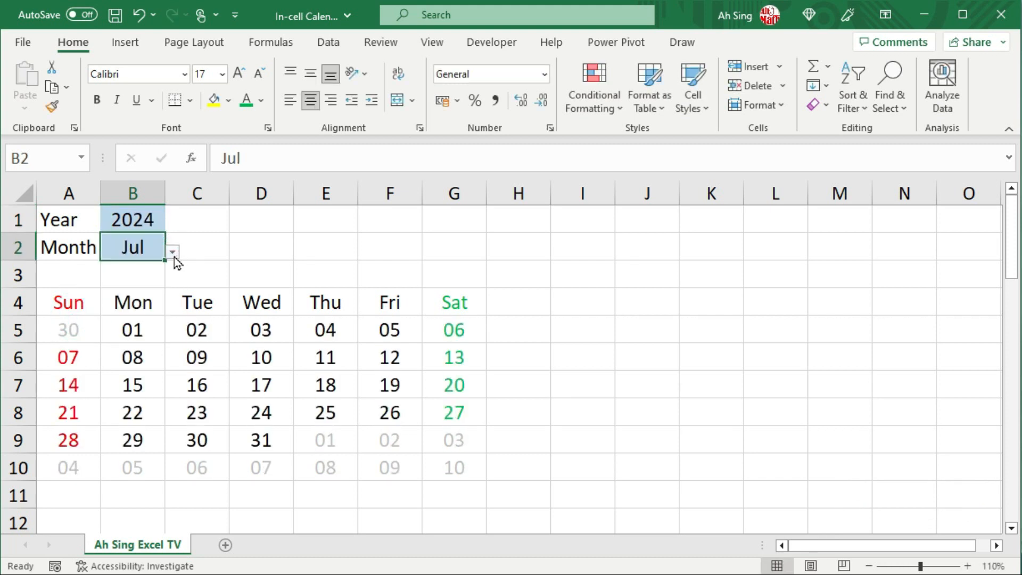